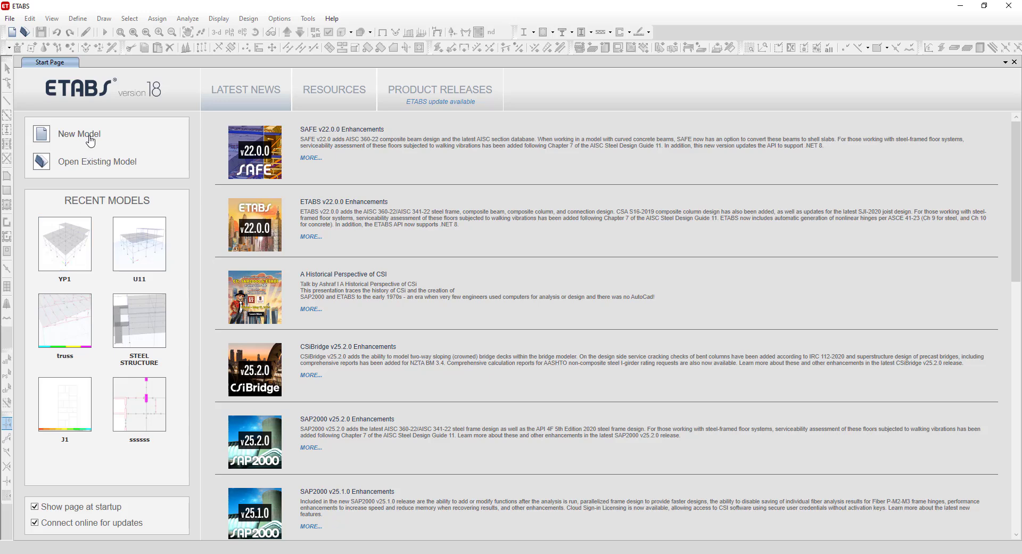
Create a new model using built-in settings with Metric SI units, the Indian steel database, IS 800:2007 and IS 456:2000
{"action": "left_click", "coordinate": [90, 139]}
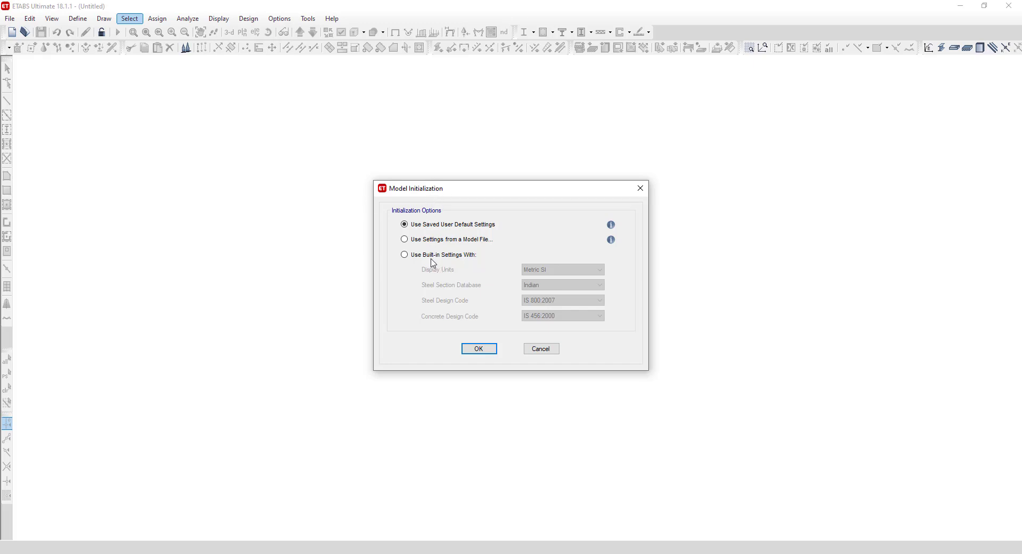
{"action": "left_click", "coordinate": [405, 256]}
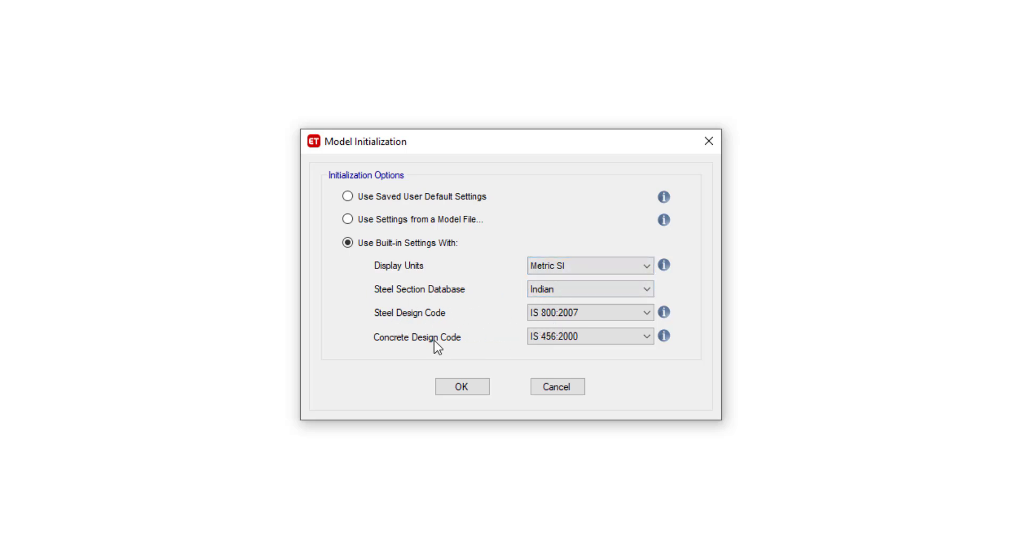
{"action": "left_click", "coordinate": [462, 387]}
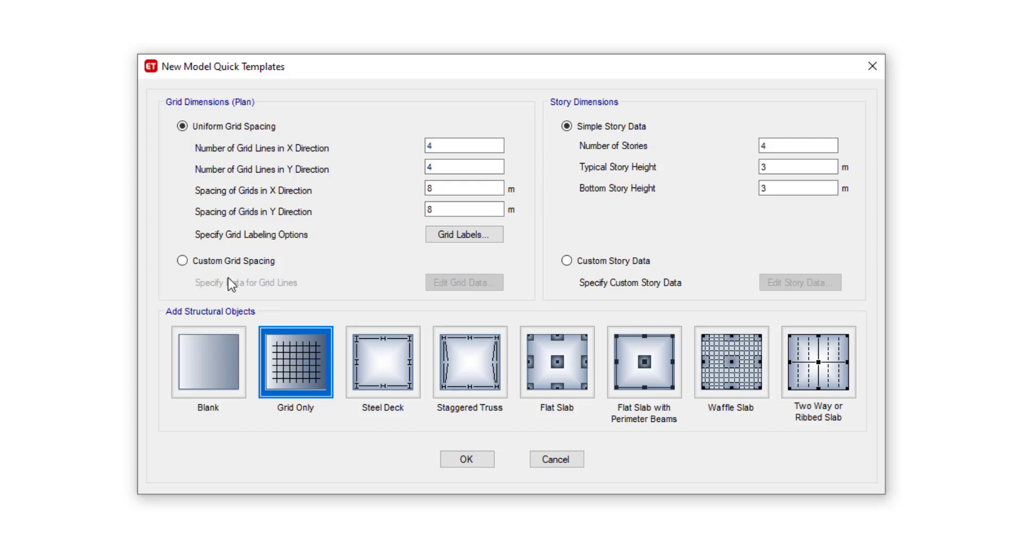
Choose custom grid spacing for the plan and display the grid data as spacing instead of ordinates
{"action": "left_click", "coordinate": [183, 260]}
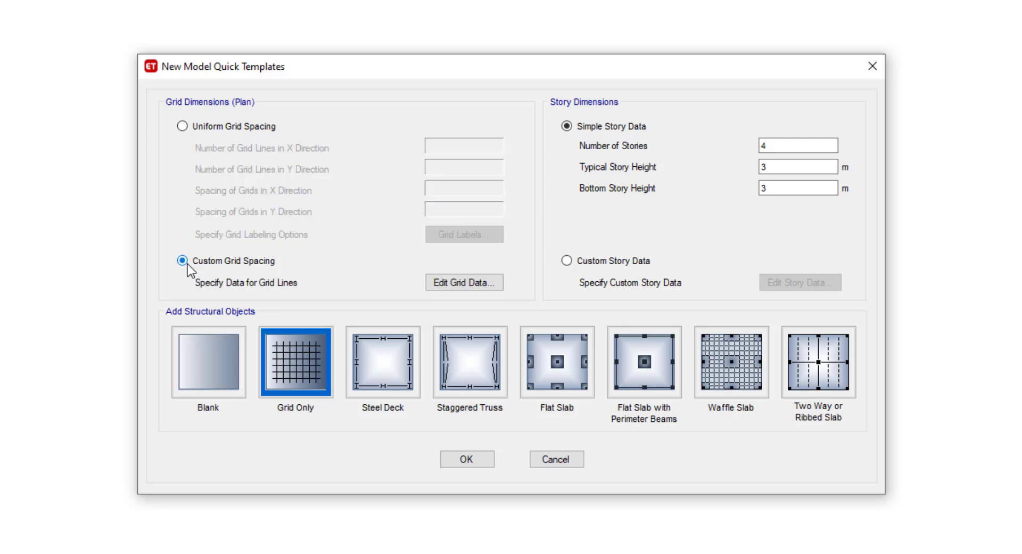
{"action": "left_click", "coordinate": [475, 283]}
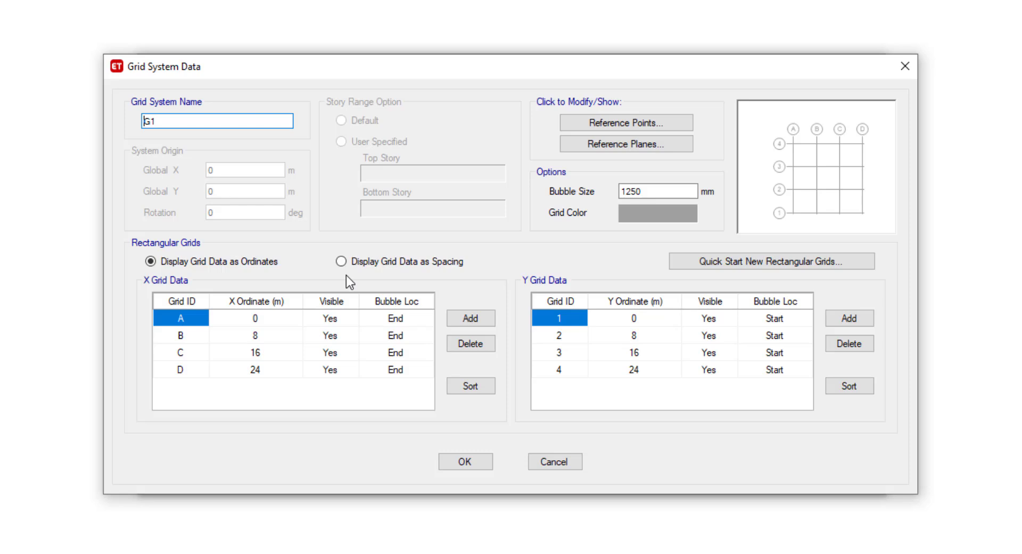
{"action": "left_click", "coordinate": [341, 261]}
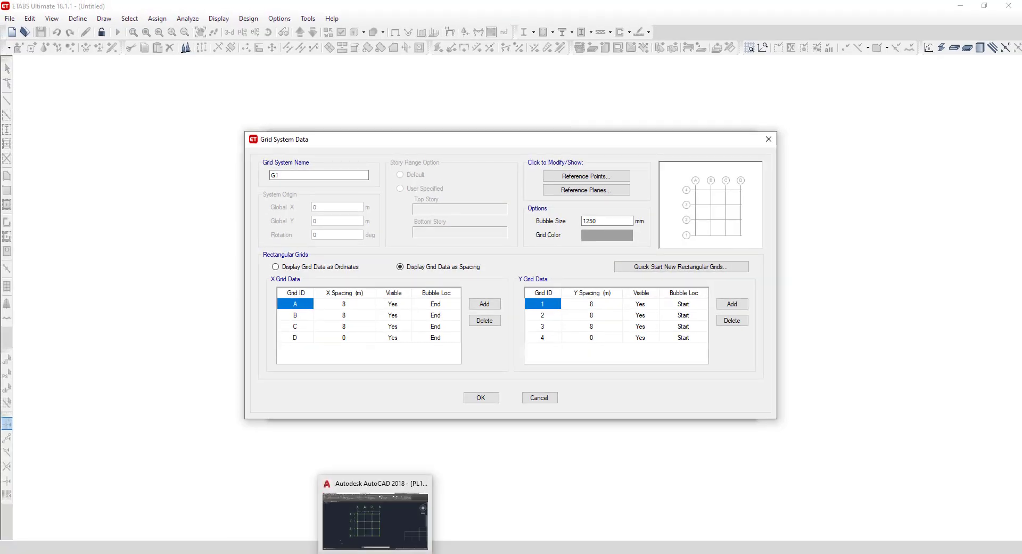
Check the grid plan in AutoCAD, and set the X spacing of grids A, B and C to 5 m in ETABS
{"action": "left_click", "coordinate": [375, 552]}
{"action": "left_click", "coordinate": [376, 508]}
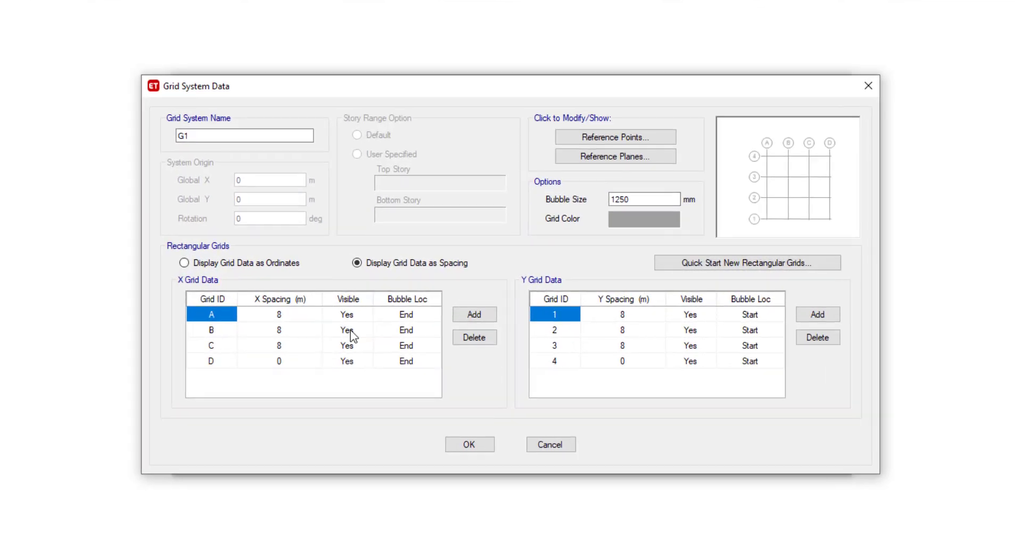
{"action": "left_click", "coordinate": [349, 296]}
{"action": "type", "text": "5"}
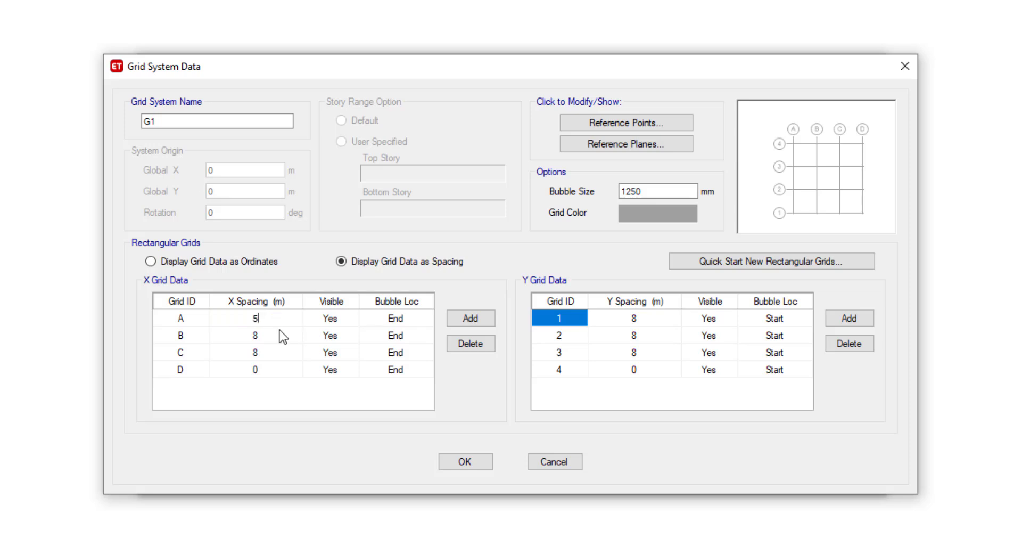
{"action": "left_click", "coordinate": [280, 334]}
{"action": "type", "text": "5"}
{"action": "left_click", "coordinate": [282, 354]}
{"action": "type", "text": "5"}
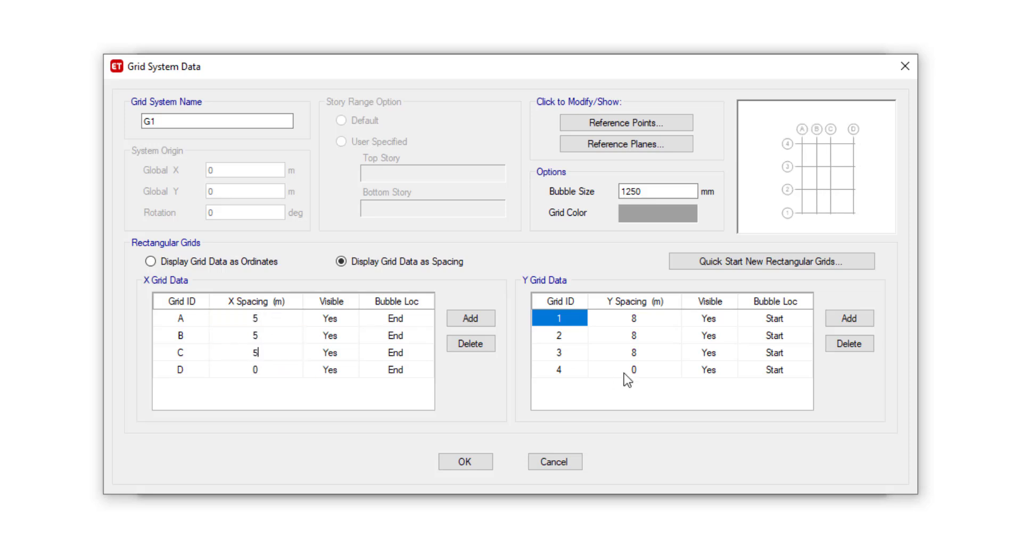
Set the Y spacing of grids 1, 2 and 3 to 5 m and accept the grid system data
{"action": "left_click", "coordinate": [658, 317]}
{"action": "type", "text": "5"}
{"action": "left_click", "coordinate": [656, 335]}
{"action": "type", "text": "5"}
{"action": "left_click", "coordinate": [652, 356]}
{"action": "type", "text": "5"}
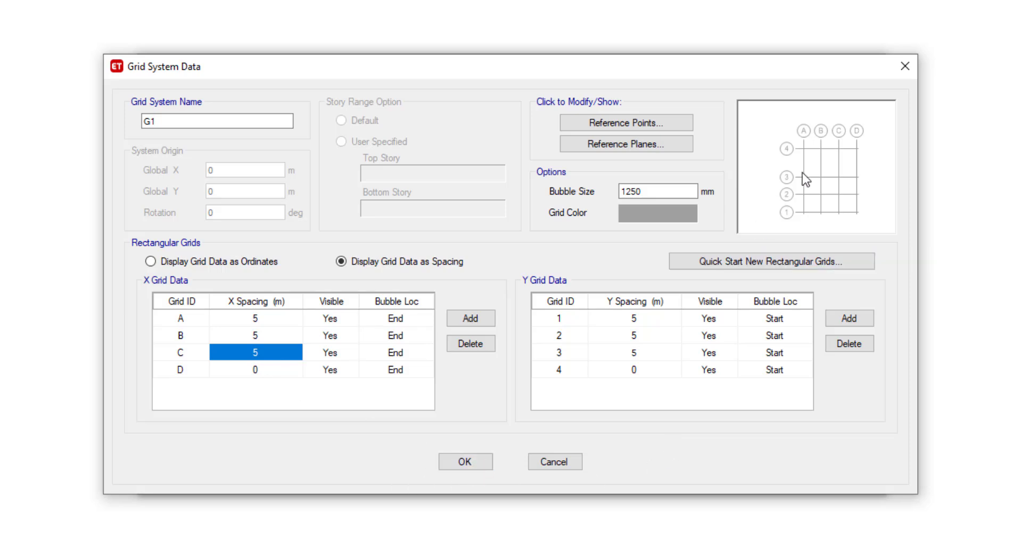
{"action": "left_click", "coordinate": [488, 461]}
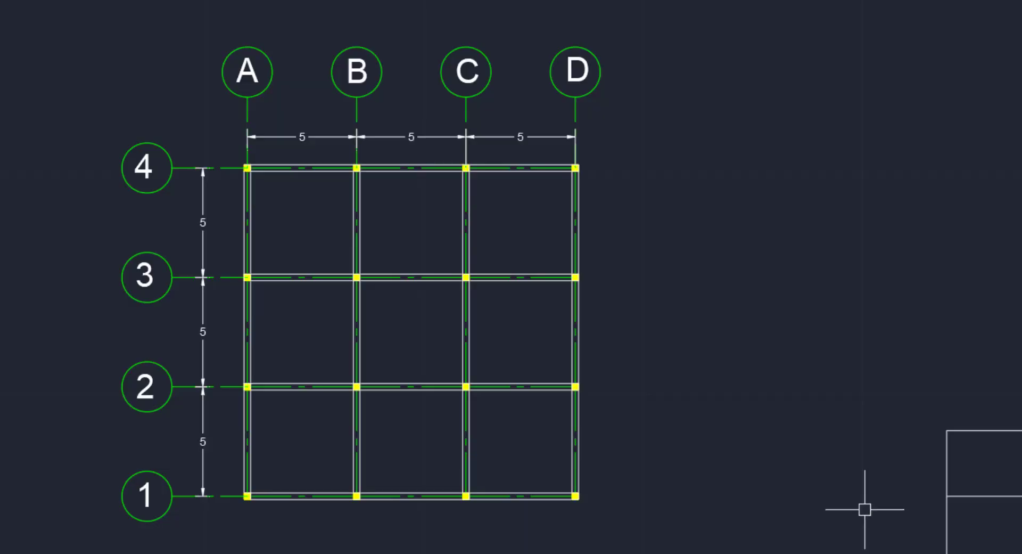
Review the AutoCAD drawing, set the number of stories to 3, and generate the grid-only model
{"action": "mouse_move", "coordinate": [863, 506]}
{"action": "middle_mouse_down"}
{"action": "mouse_move", "coordinate": [733, 347]}
{"action": "mouse_move", "coordinate": [506, 365]}
{"action": "middle_mouse_up"}
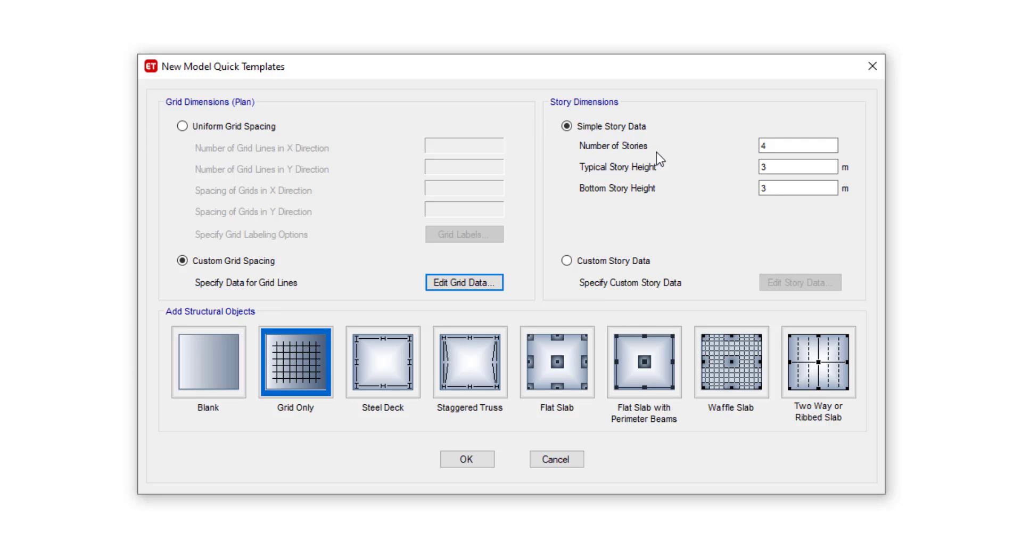
{"action": "left_click", "coordinate": [779, 145]}
{"action": "double_click", "coordinate": [779, 145]}
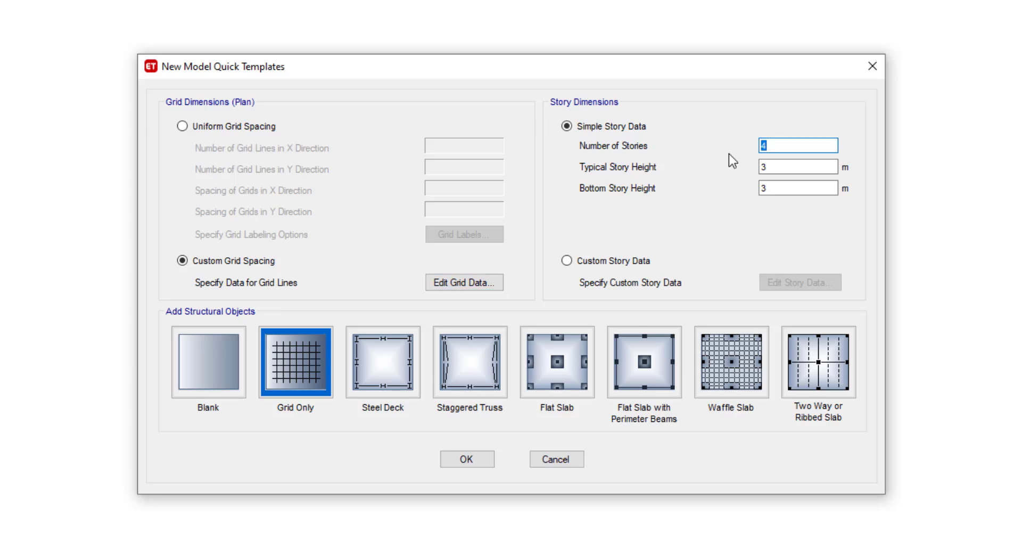
{"action": "type", "text": "3"}
{"action": "left_click", "coordinate": [477, 463]}
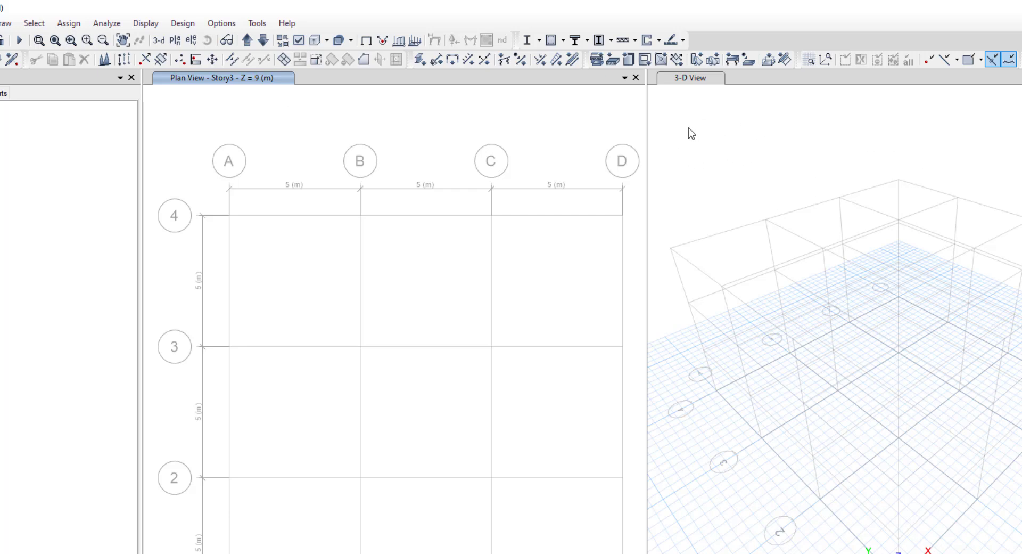
Step the plan view down through the stories to Story1 and back up to Story2
{"action": "middle_click_drag", "start_coordinate": [481, 278], "coordinate": [456, 262]}
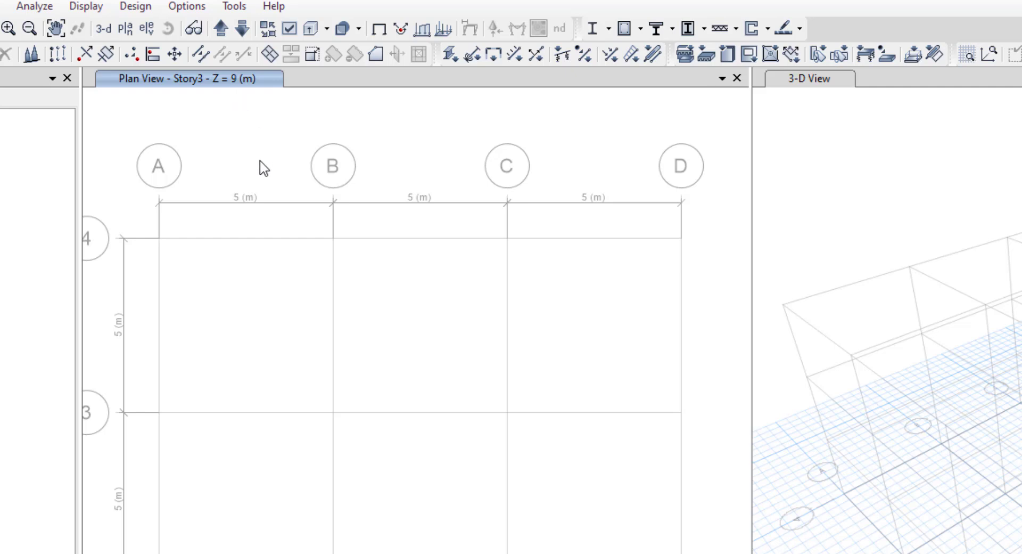
{"action": "left_click", "coordinate": [241, 33]}
{"action": "left_click", "coordinate": [242, 31]}
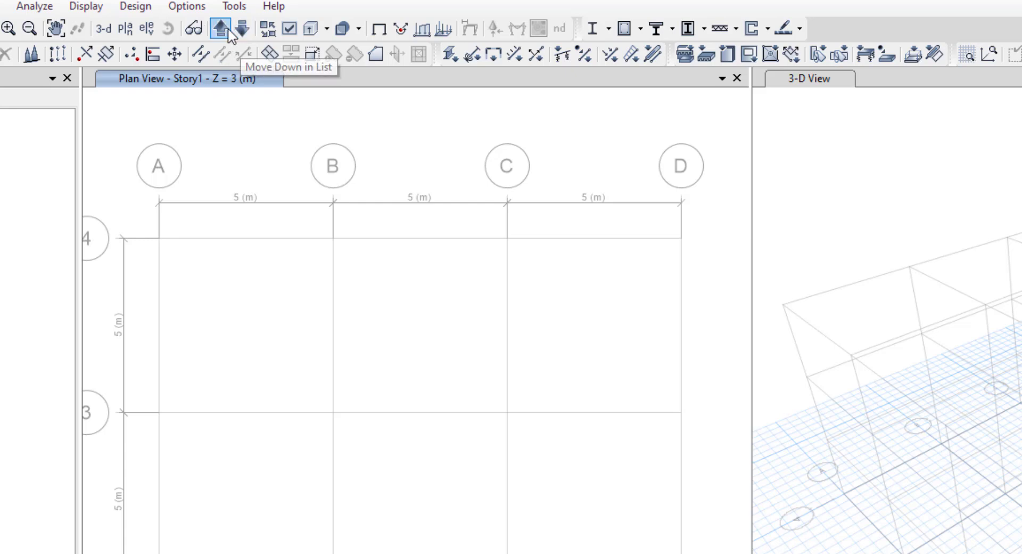
{"action": "left_click", "coordinate": [220, 29]}
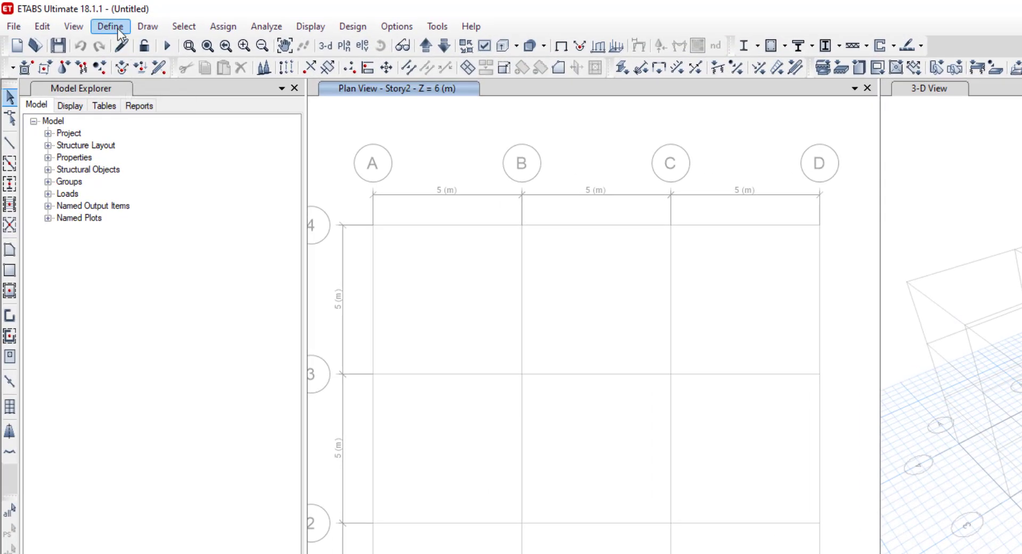
Begin a new material definition with the region India and the material type Concrete
{"action": "left_click", "coordinate": [118, 28]}
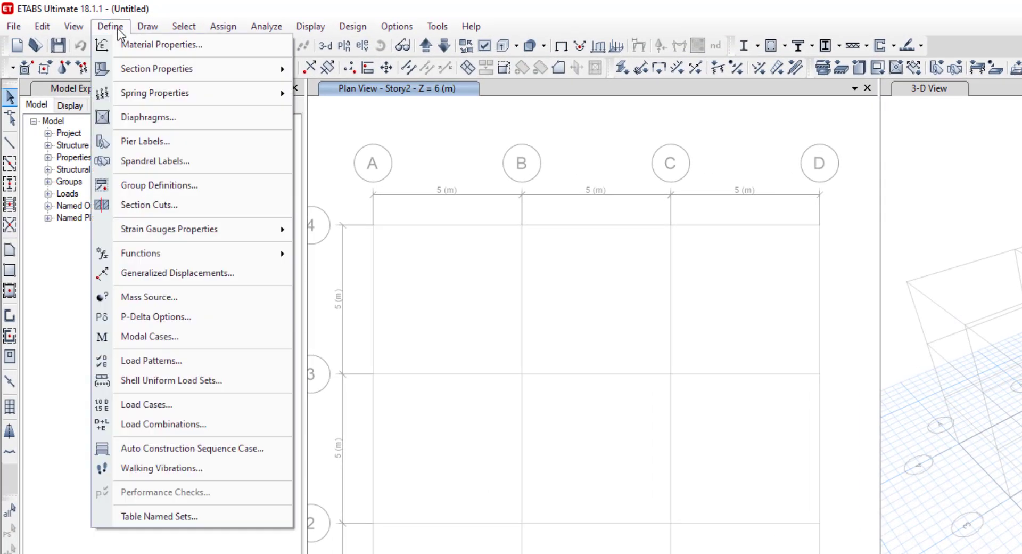
{"action": "left_click", "coordinate": [141, 46]}
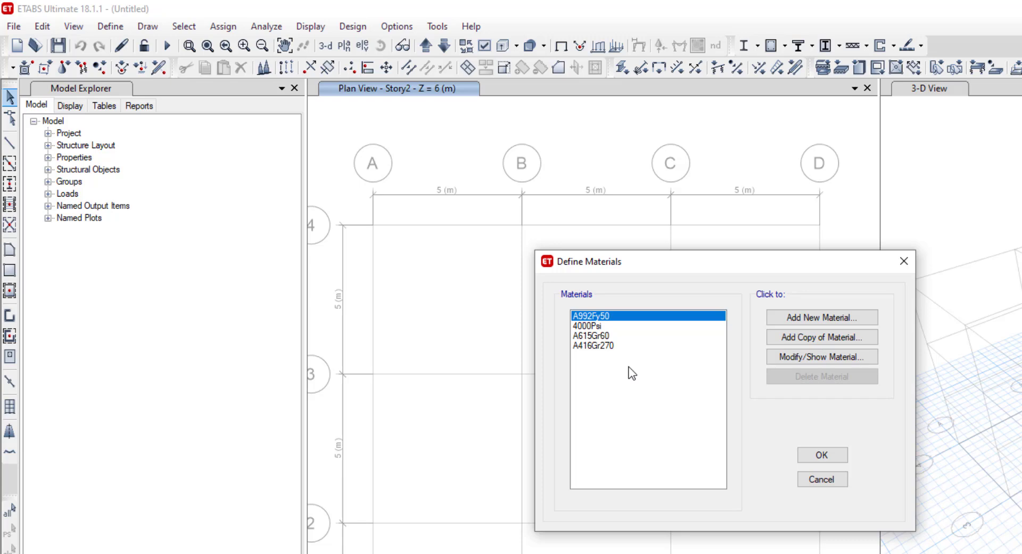
{"action": "left_click", "coordinate": [824, 321]}
{"action": "left_click", "coordinate": [759, 354]}
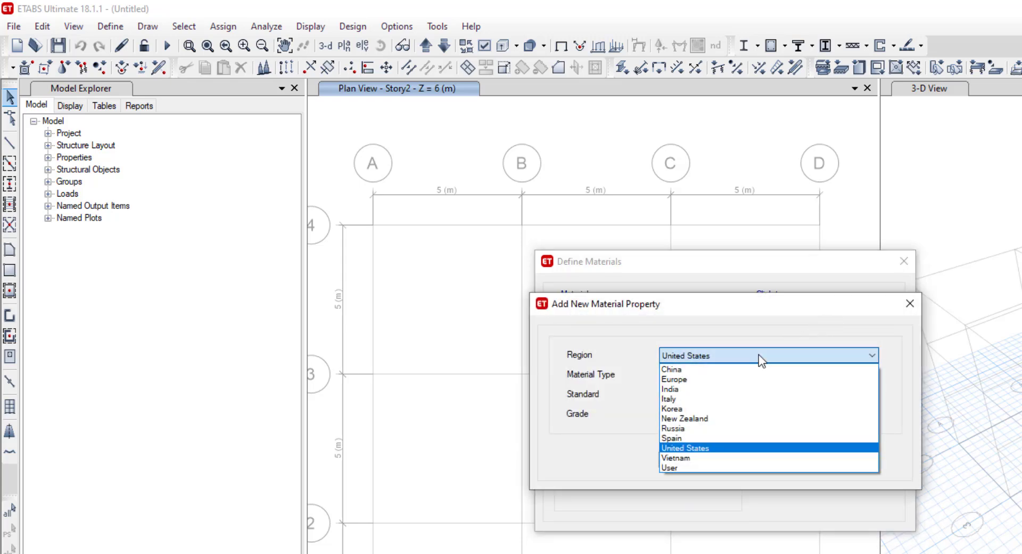
{"action": "left_click", "coordinate": [708, 394]}
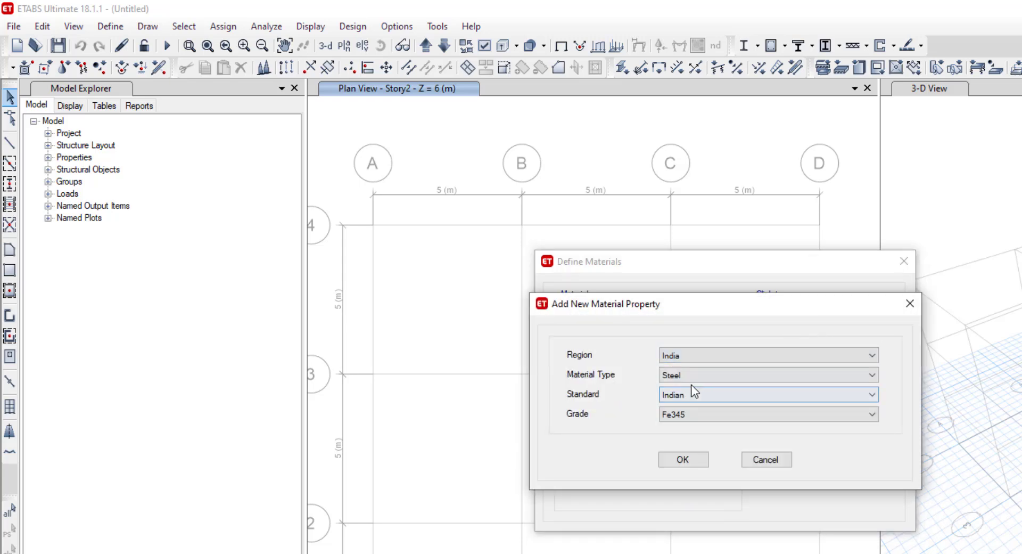
{"action": "left_click", "coordinate": [733, 376]}
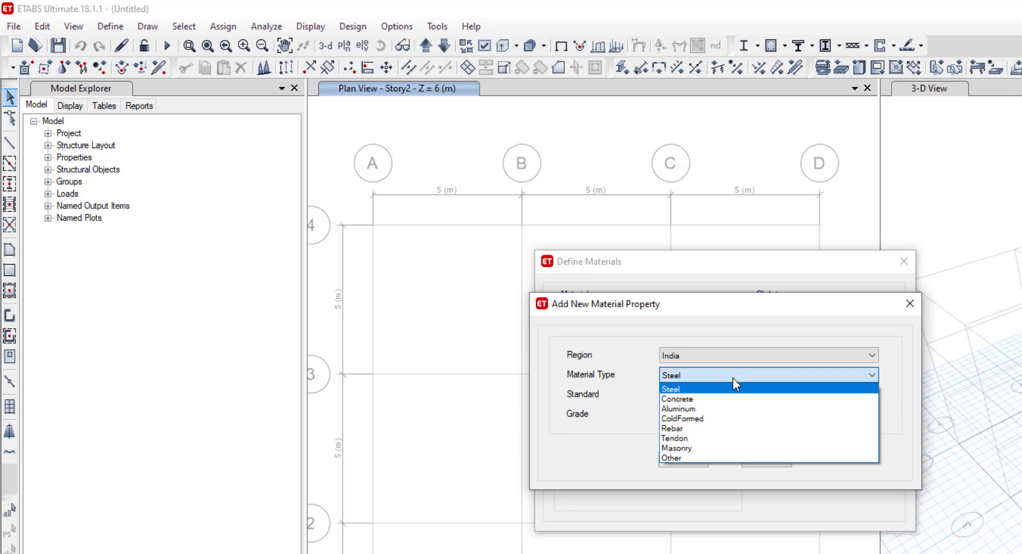
{"action": "left_click", "coordinate": [711, 399]}
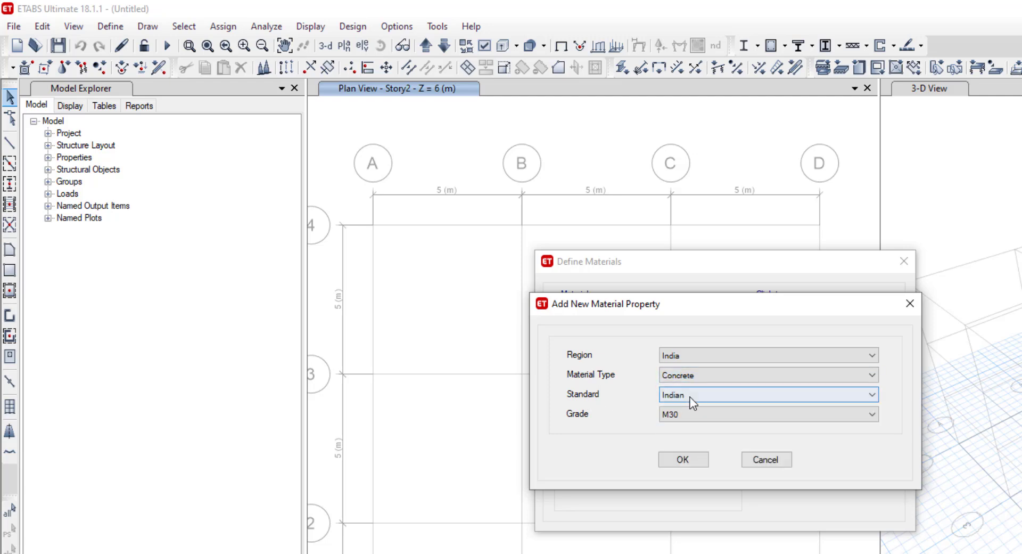
Set the concrete grade to M25 and accept the material with its default properties
{"action": "left_click", "coordinate": [703, 418]}
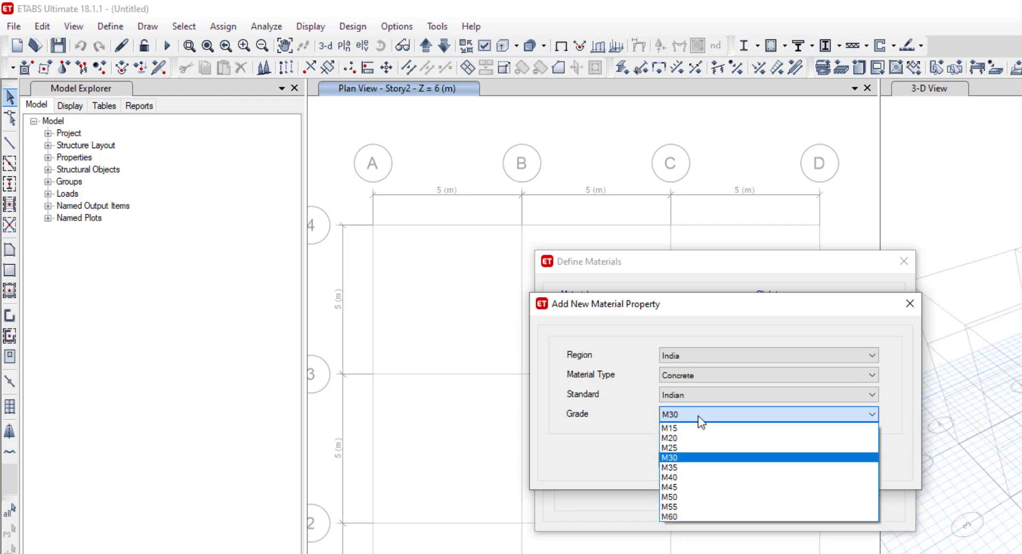
{"action": "left_click", "coordinate": [685, 458]}
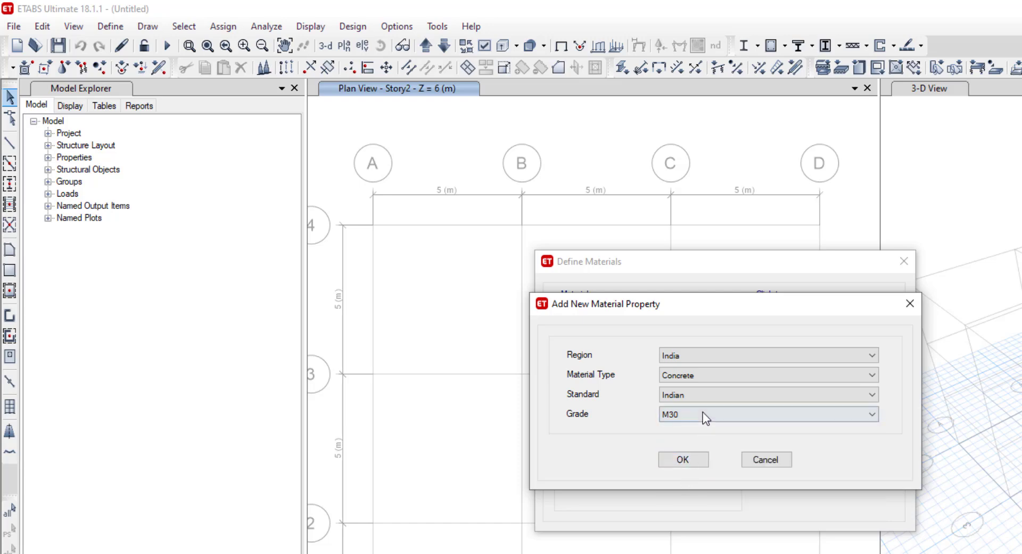
{"action": "left_click", "coordinate": [702, 414]}
{"action": "left_click", "coordinate": [687, 457]}
{"action": "left_click", "coordinate": [688, 459]}
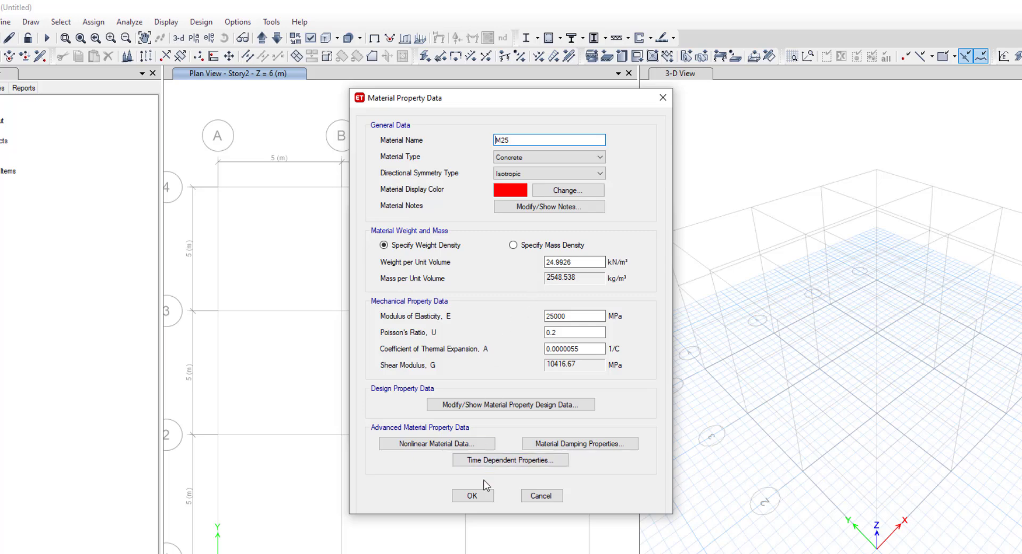
{"action": "left_click", "coordinate": [475, 495]}
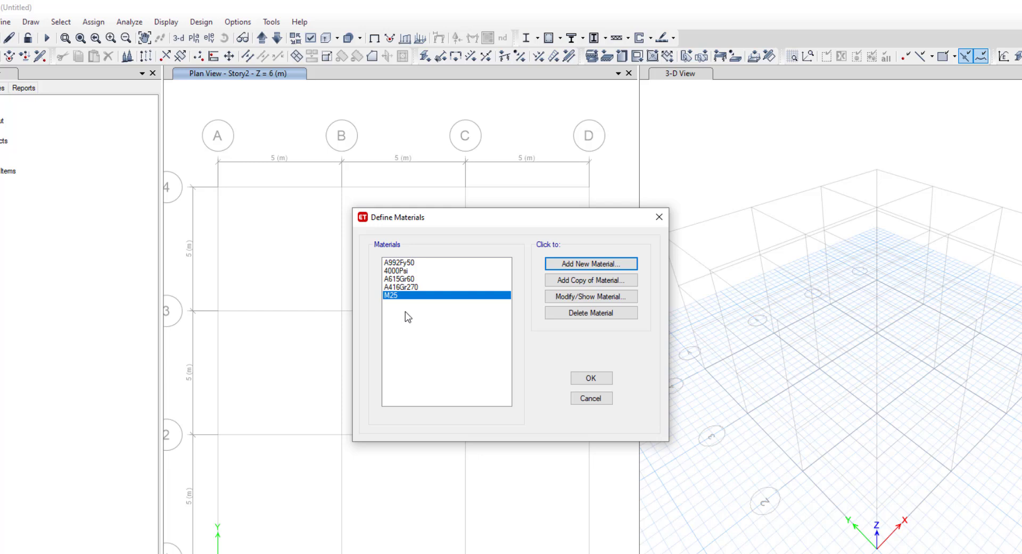
Add an Indian rebar material of grade HYSD Grade 415 with default properties and finish defining materials
{"action": "left_click", "coordinate": [563, 265]}
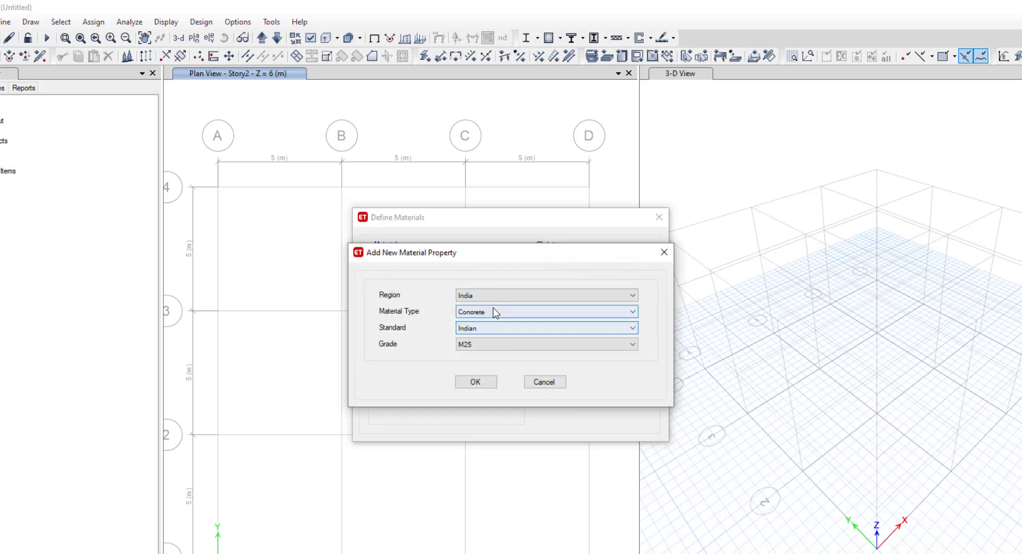
{"action": "left_click", "coordinate": [484, 314]}
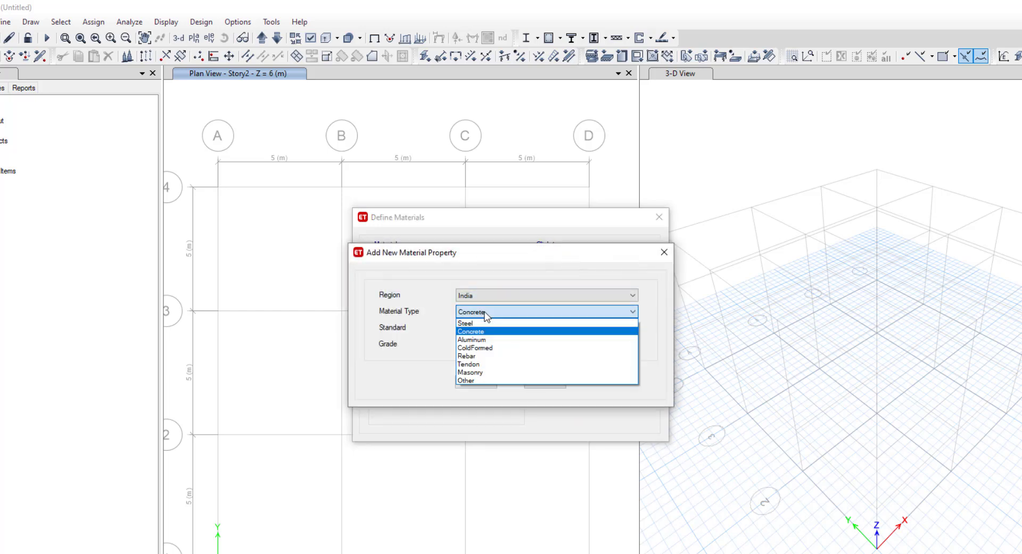
{"action": "left_click", "coordinate": [475, 356]}
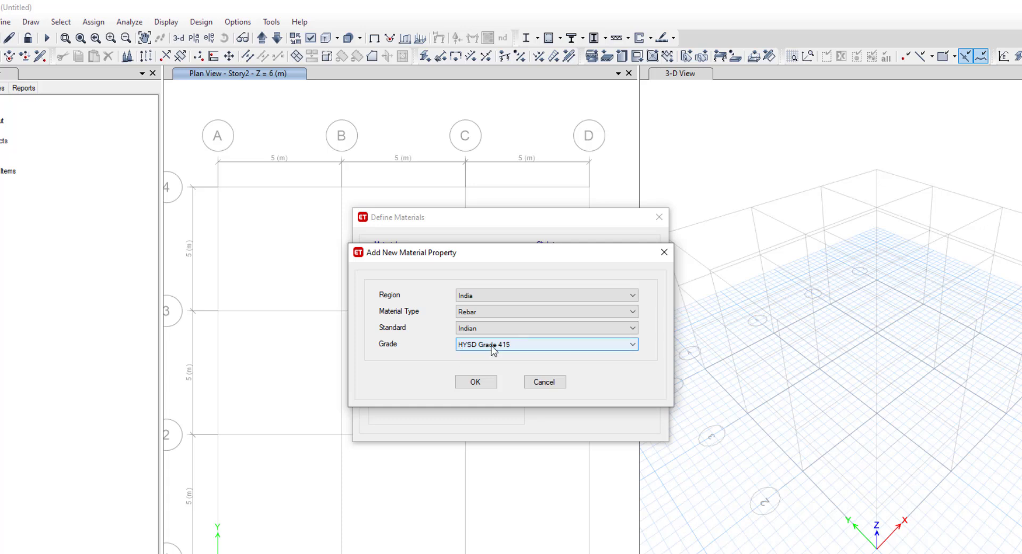
{"action": "left_click", "coordinate": [494, 346]}
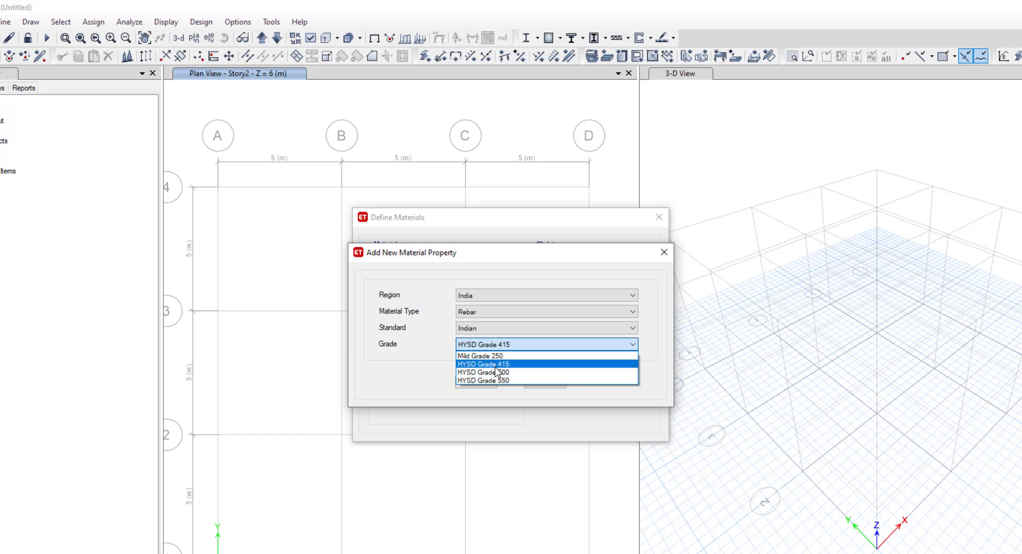
{"action": "left_click", "coordinate": [496, 366]}
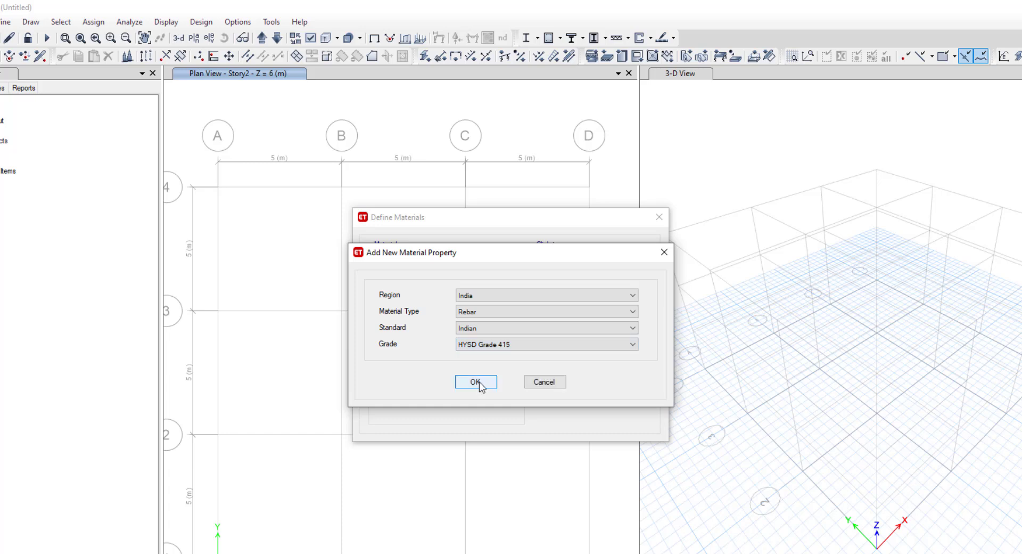
{"action": "left_click", "coordinate": [479, 382]}
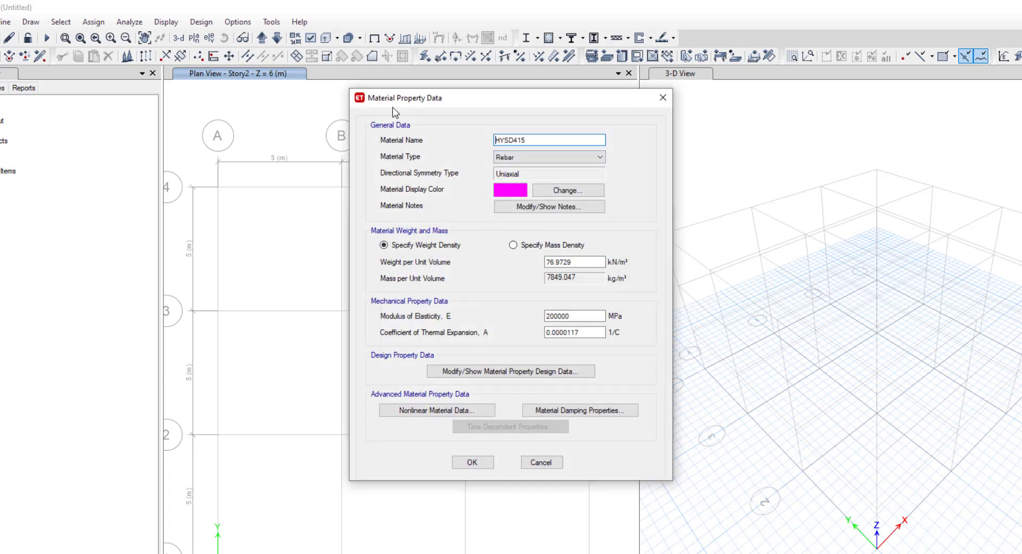
{"action": "left_click", "coordinate": [472, 462]}
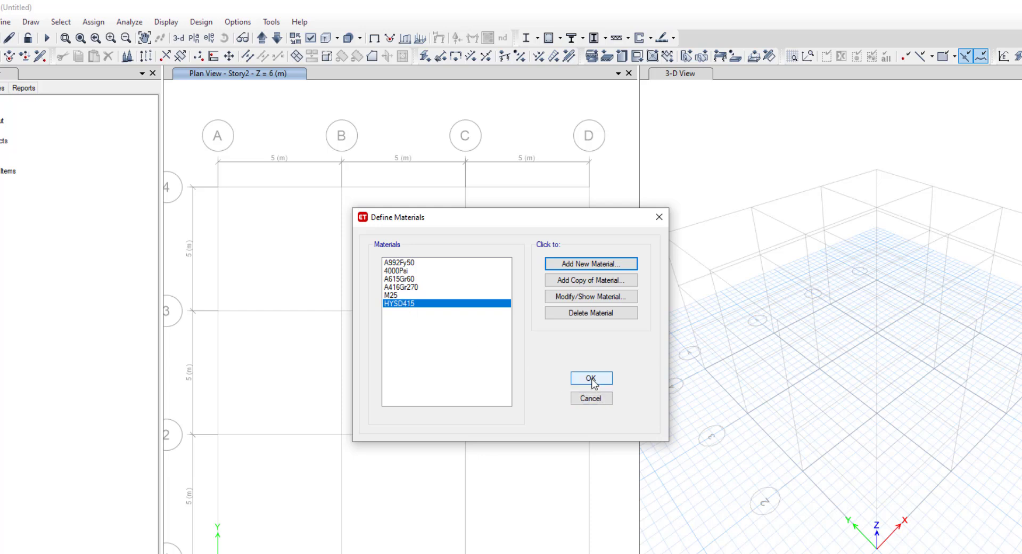
{"action": "left_click", "coordinate": [591, 379]}
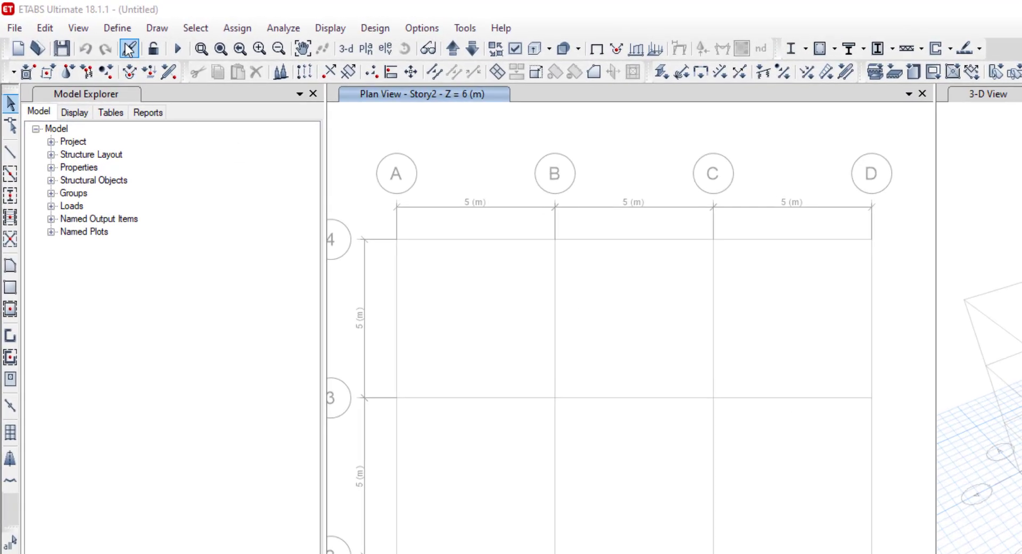
Add a new concrete rectangular frame section named C 300X300 with the material M25
{"action": "left_click", "coordinate": [119, 28]}
{"action": "mouse_move", "coordinate": [148, 74]}
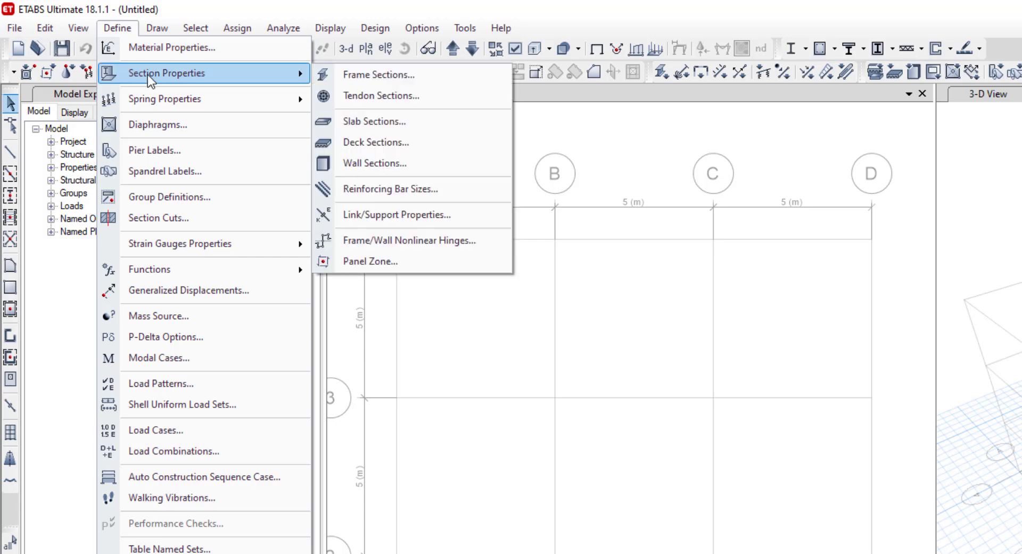
{"action": "left_click", "coordinate": [376, 74]}
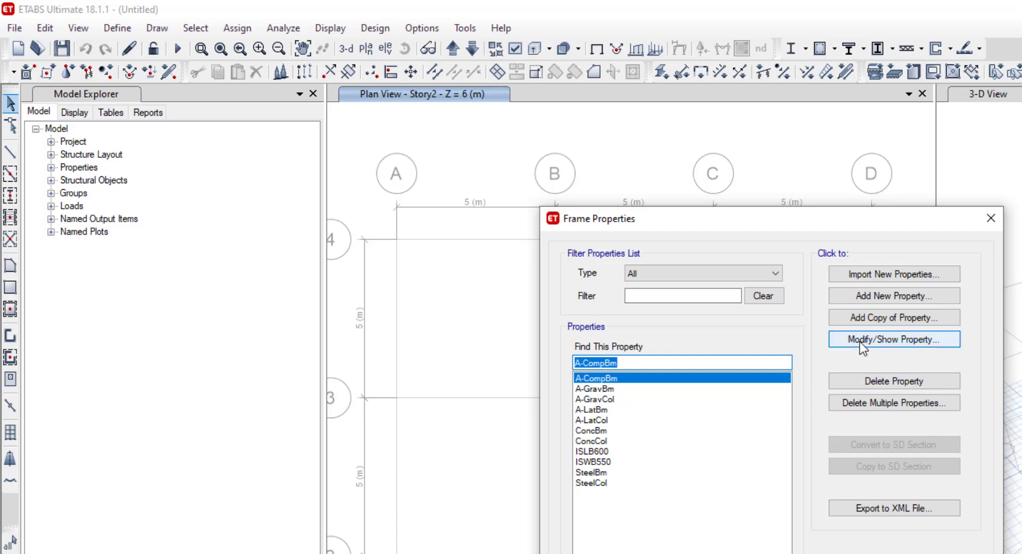
{"action": "left_click", "coordinate": [881, 298]}
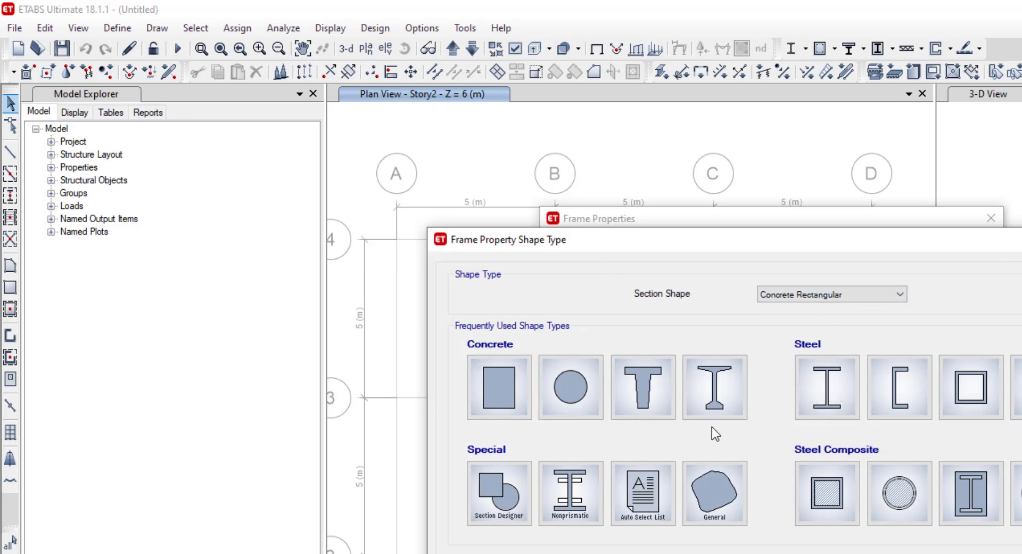
{"action": "left_click", "coordinate": [519, 399]}
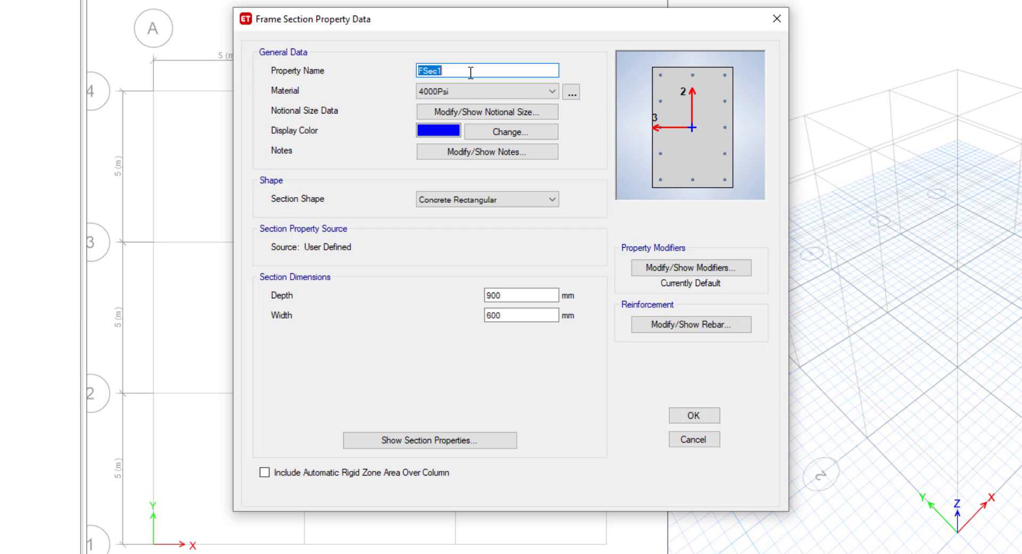
{"action": "type", "text": "C 300X300"}
{"action": "left_click", "coordinate": [484, 94]}
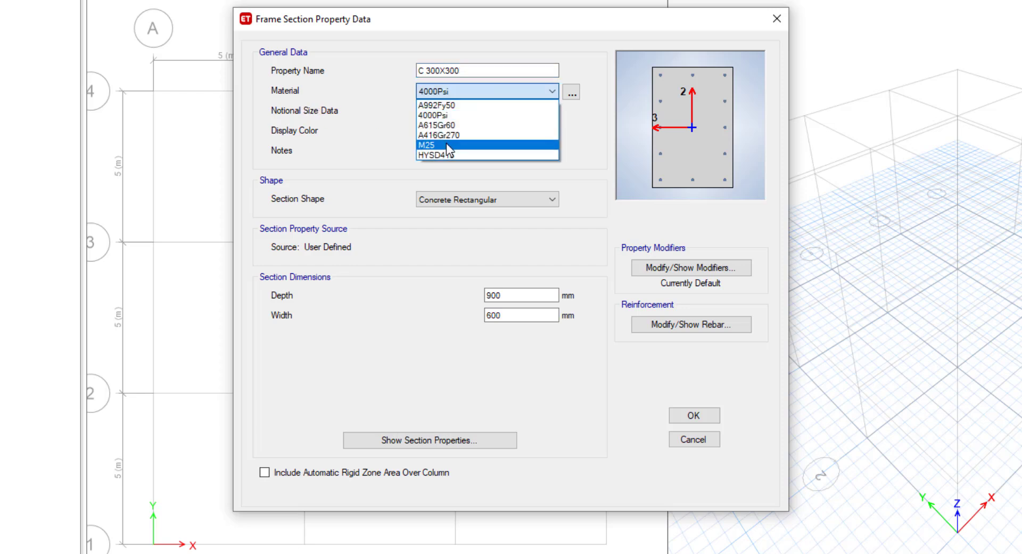
{"action": "left_click", "coordinate": [446, 142]}
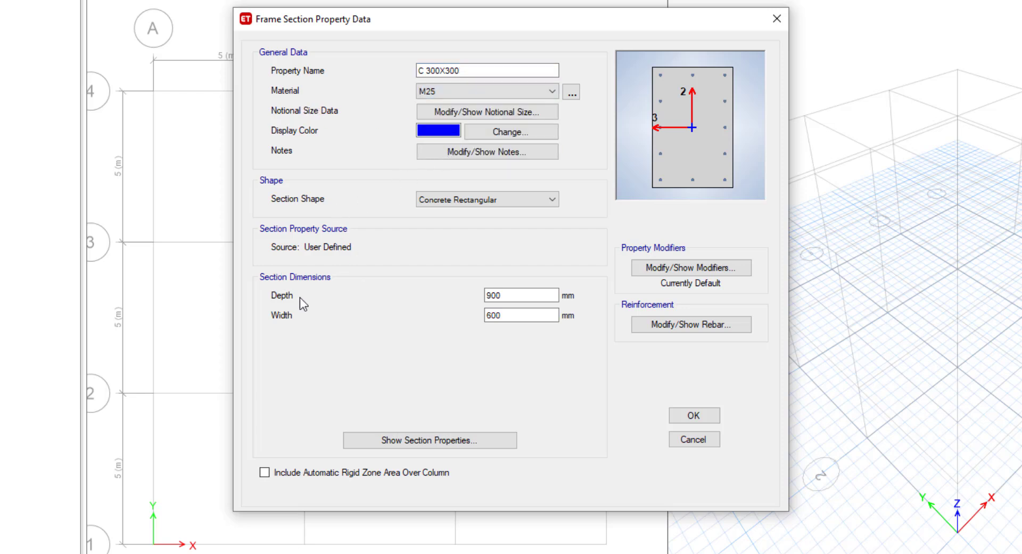
Set both the depth and the width of the C 300X300 section to 300 mm
{"action": "left_click_drag", "start_coordinate": [514, 296], "coordinate": [459, 321]}
{"action": "type", "text": "3"}
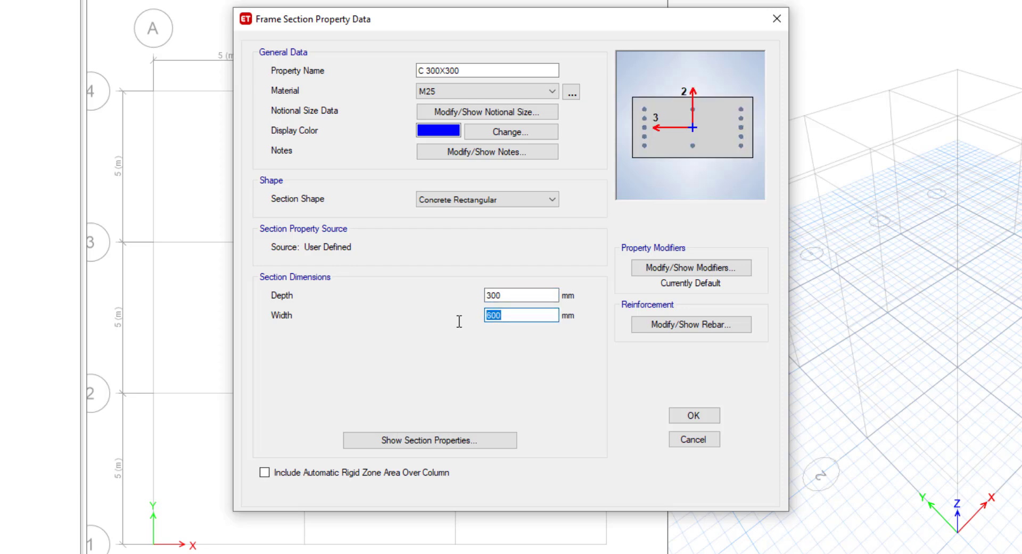
{"action": "type", "text": "300"}
Assign HYSD415 to the longitudinal bars and ties of the C 300X300 column section and accept the section
{"action": "left_click", "coordinate": [682, 326]}
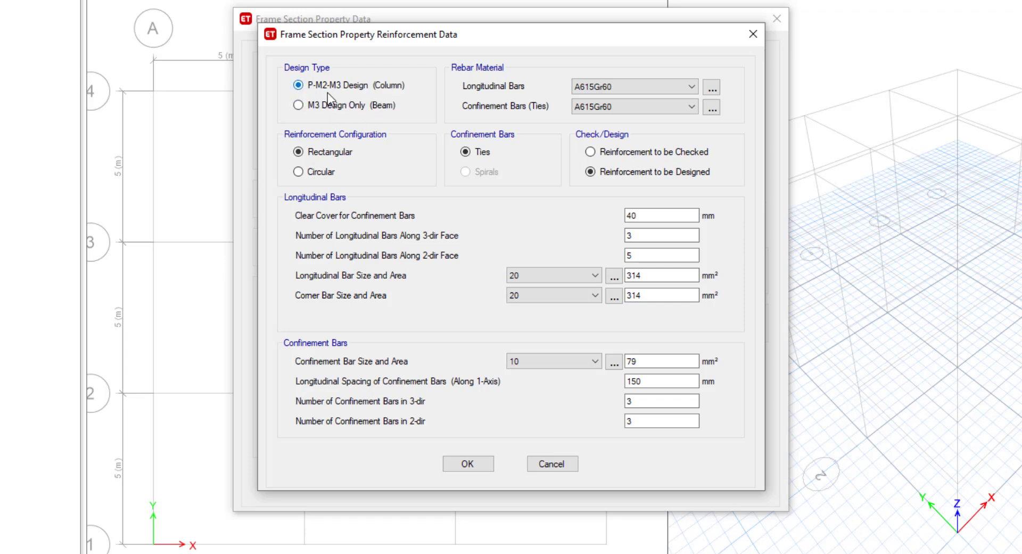
{"action": "left_click", "coordinate": [640, 84]}
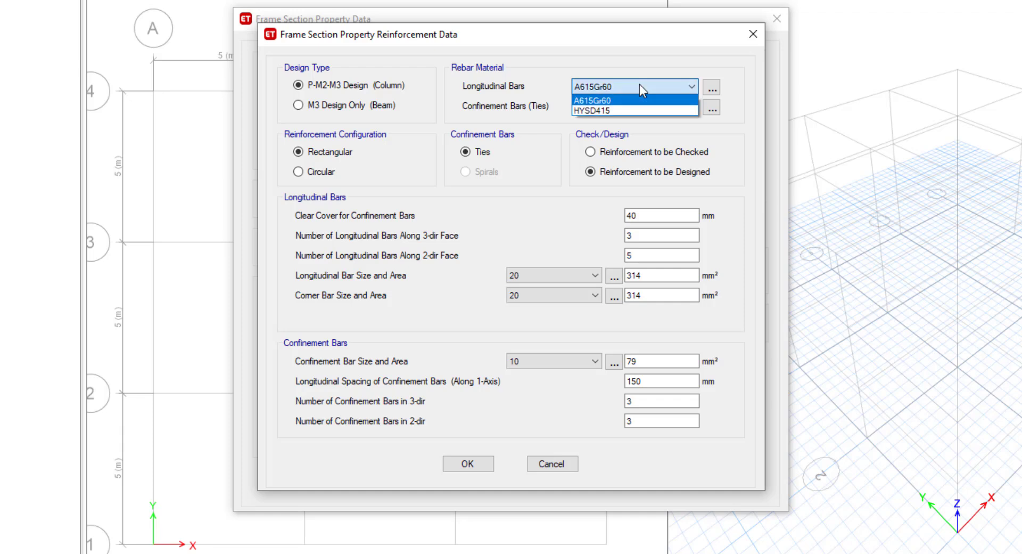
{"action": "left_click", "coordinate": [617, 109]}
{"action": "left_click", "coordinate": [628, 104]}
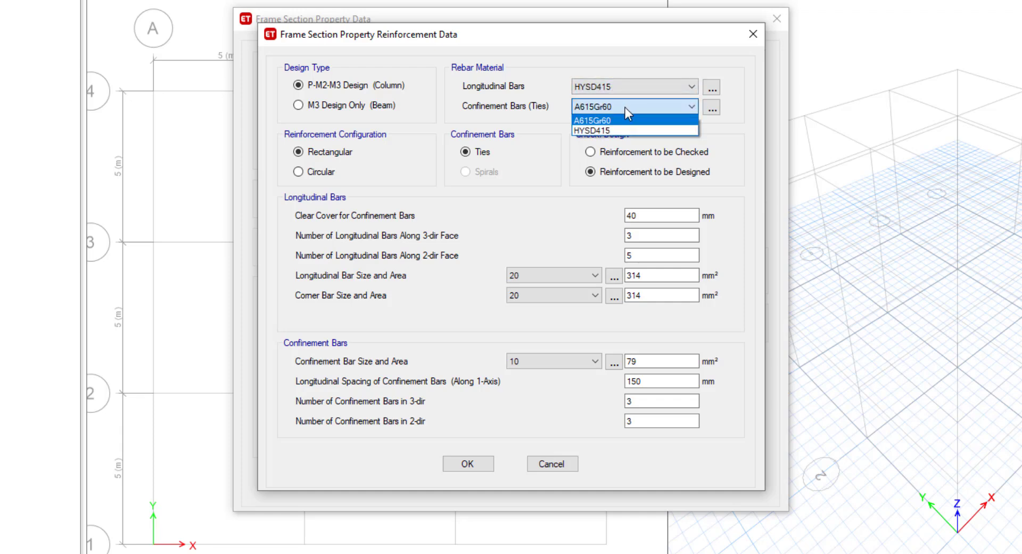
{"action": "left_click", "coordinate": [604, 131]}
{"action": "left_click", "coordinate": [462, 465]}
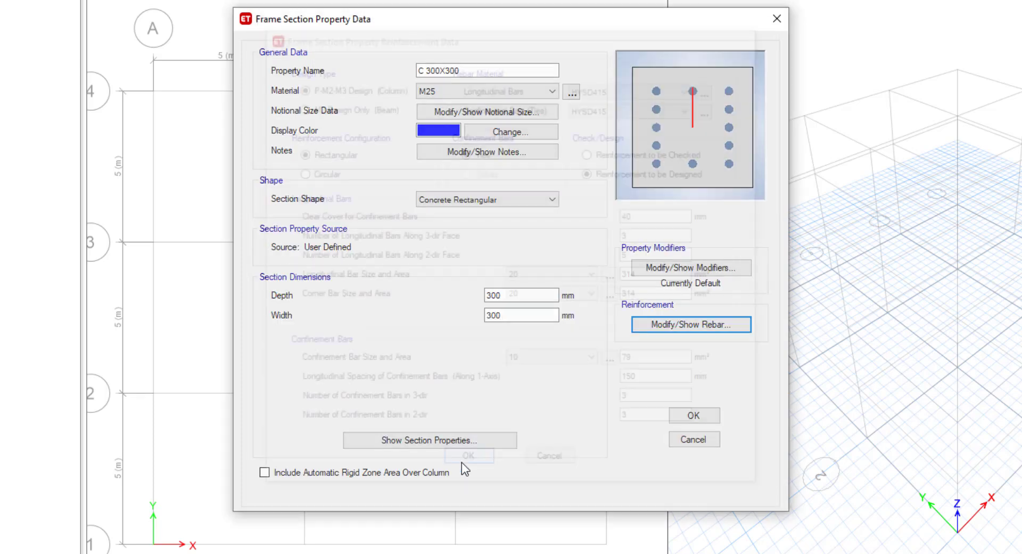
{"action": "left_click", "coordinate": [694, 416]}
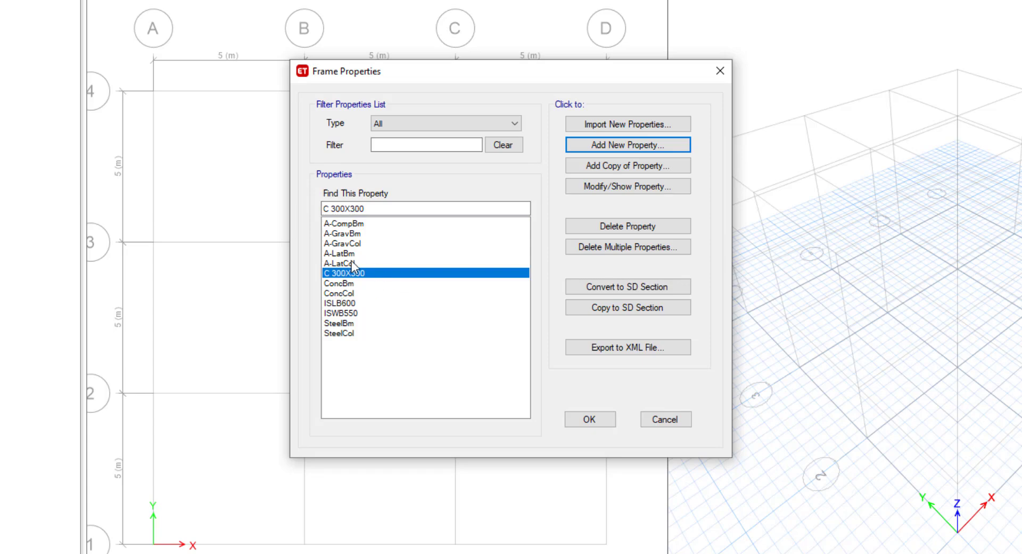
Add a concrete rectangular frame section named B 450X300, 450 mm deep and 300 mm wide, with the material M25
{"action": "left_click", "coordinate": [626, 151]}
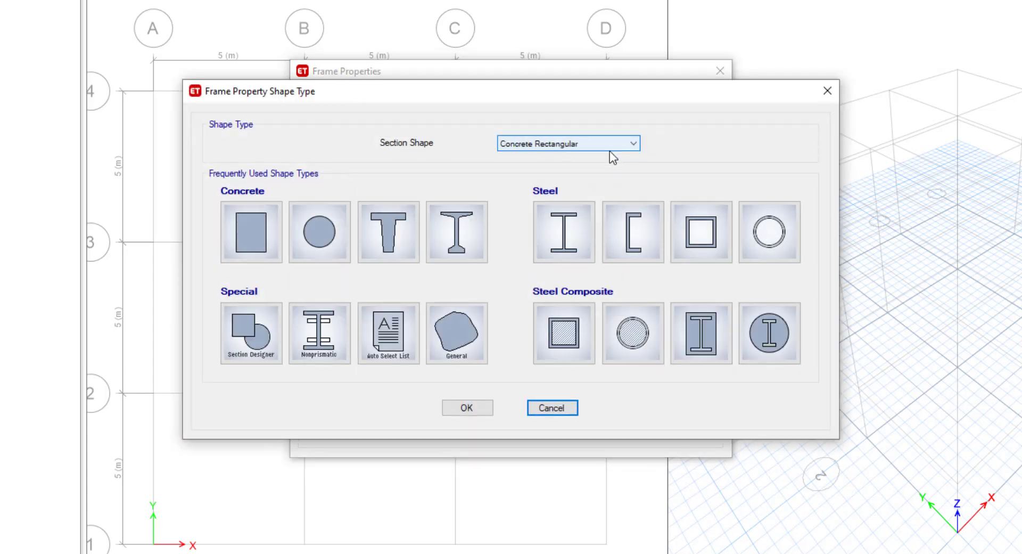
{"action": "left_click", "coordinate": [256, 230]}
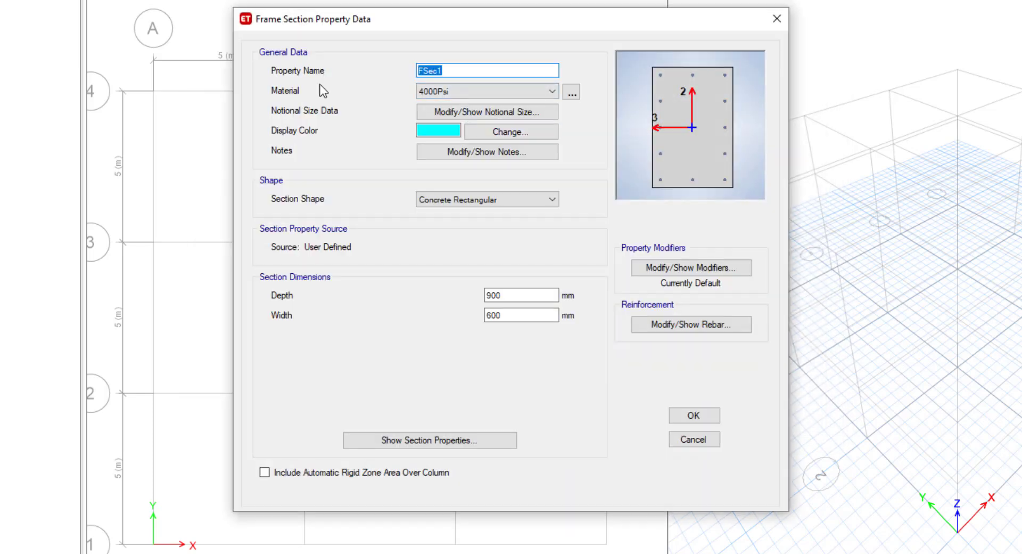
{"action": "type", "text": "B 450X300"}
{"action": "double_click", "coordinate": [518, 297]}
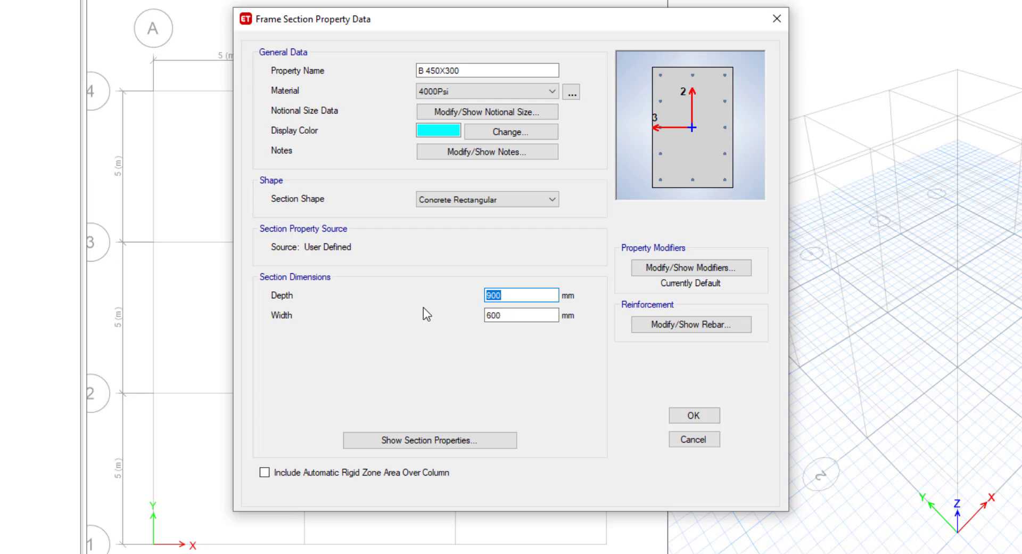
{"action": "type", "text": "450"}
{"action": "left_click", "coordinate": [503, 315]}
{"action": "left_click_drag", "start_coordinate": [503, 315], "coordinate": [467, 320]}
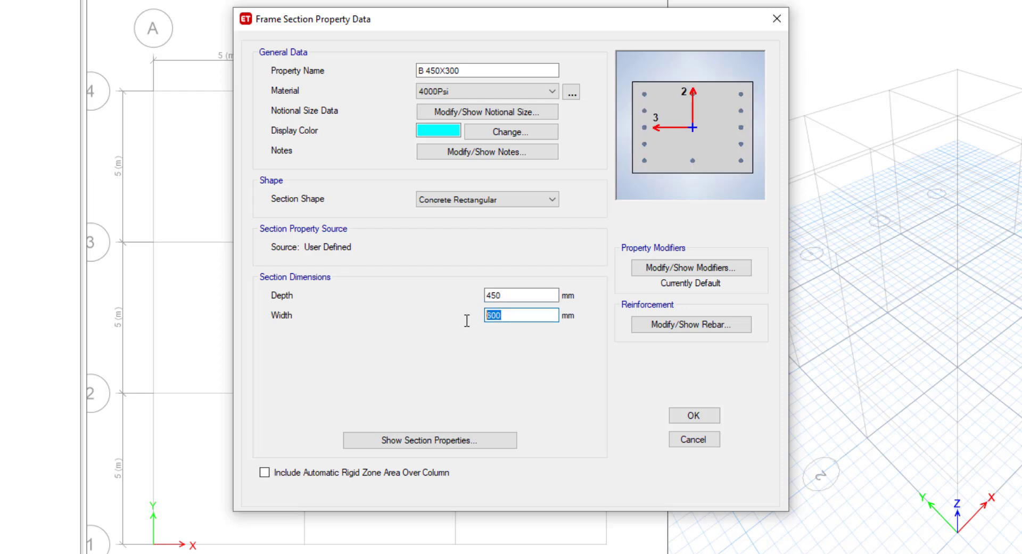
{"action": "type", "text": "300"}
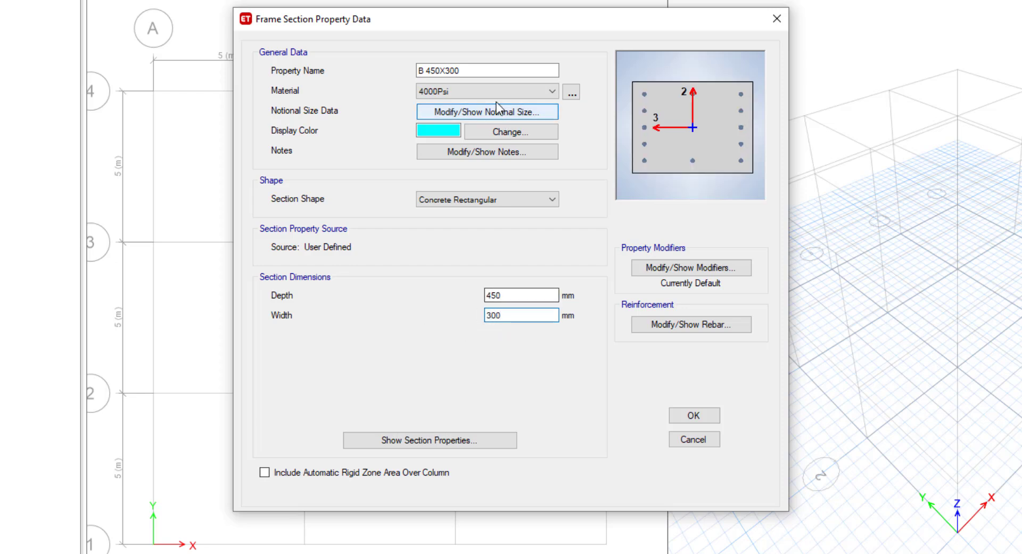
{"action": "left_click", "coordinate": [481, 89]}
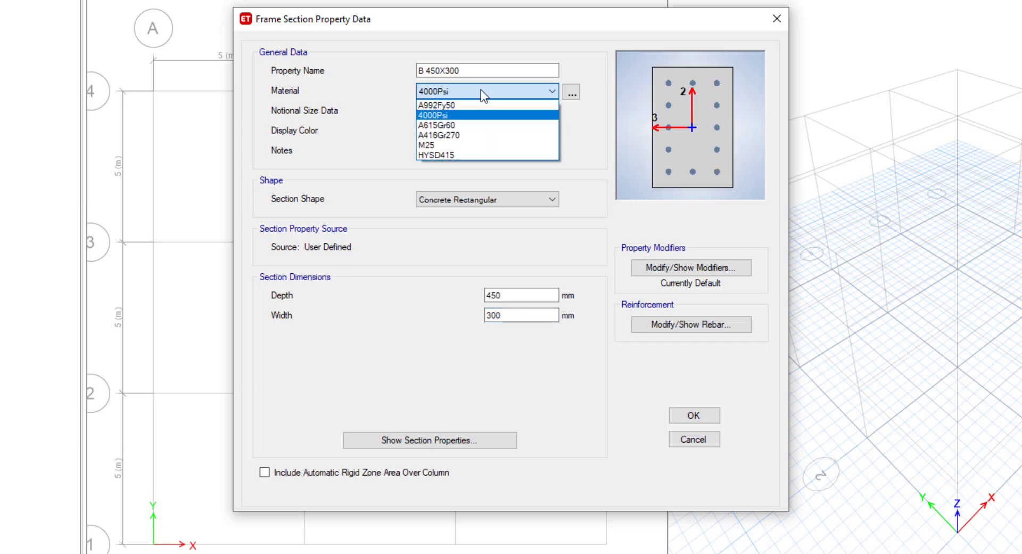
{"action": "left_click", "coordinate": [436, 141]}
Set the B 450X300 reinforcement to M3 Design Only (Beam) with HYSD415 longitudinal bars and ties, and finish defining frame sections
{"action": "left_click", "coordinate": [697, 325]}
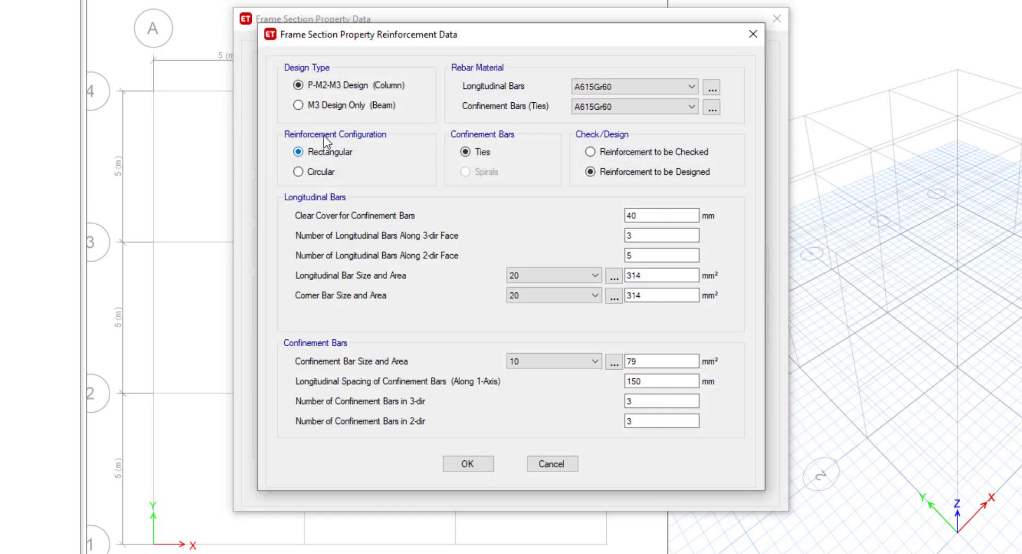
{"action": "left_click", "coordinate": [301, 106]}
{"action": "left_click", "coordinate": [620, 88]}
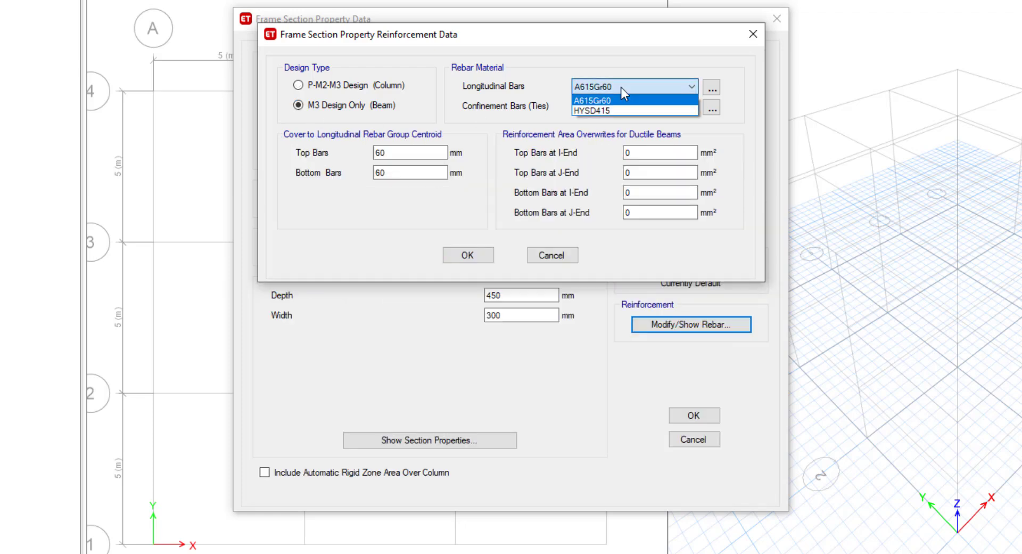
{"action": "left_click", "coordinate": [617, 111]}
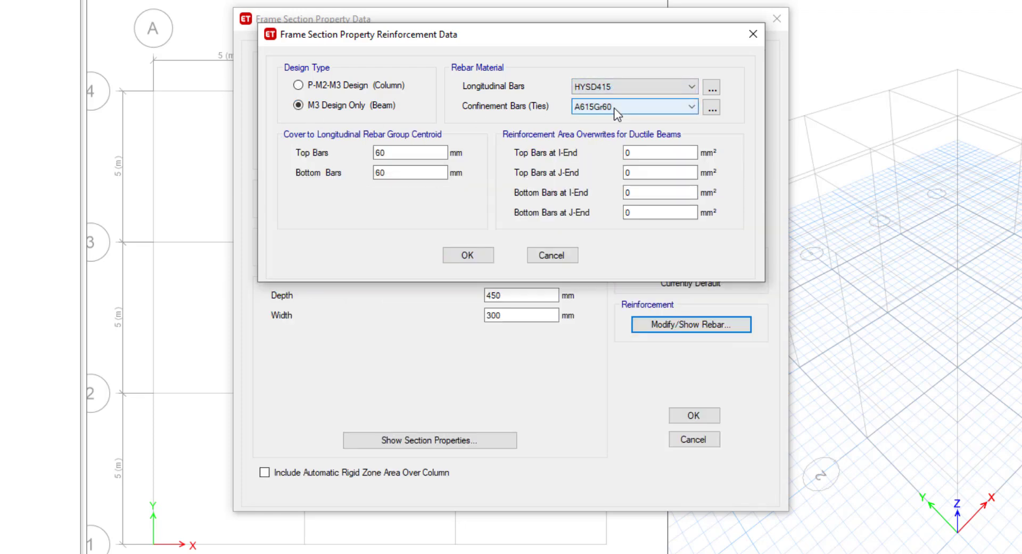
{"action": "left_click", "coordinate": [618, 108]}
{"action": "left_click", "coordinate": [604, 131]}
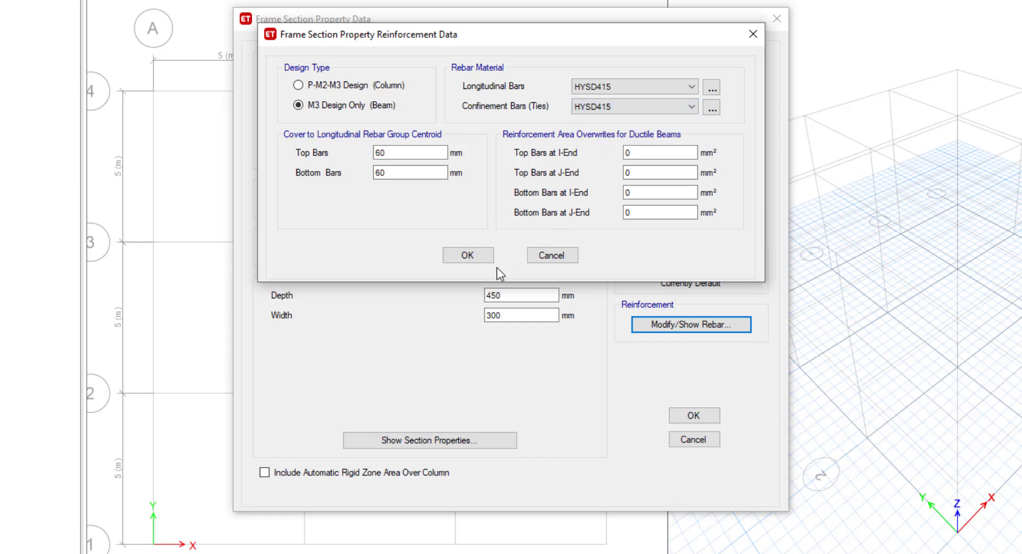
{"action": "left_click", "coordinate": [478, 259]}
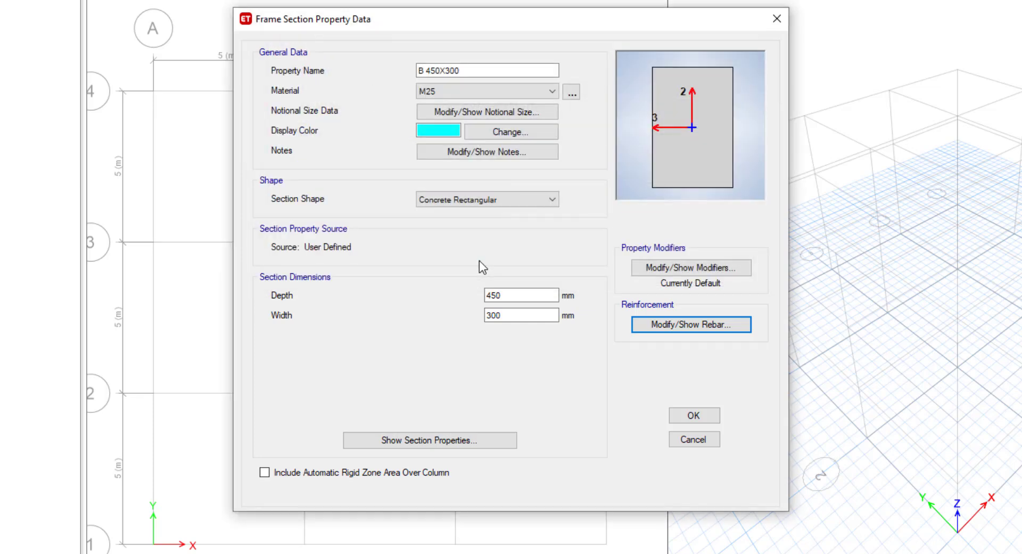
{"action": "left_click", "coordinate": [700, 415]}
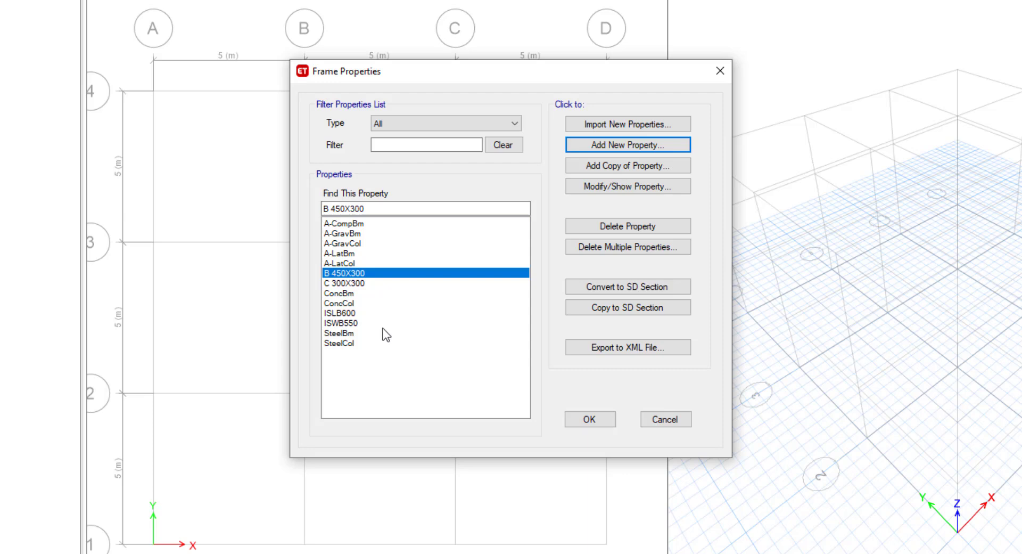
{"action": "left_click", "coordinate": [588, 420]}
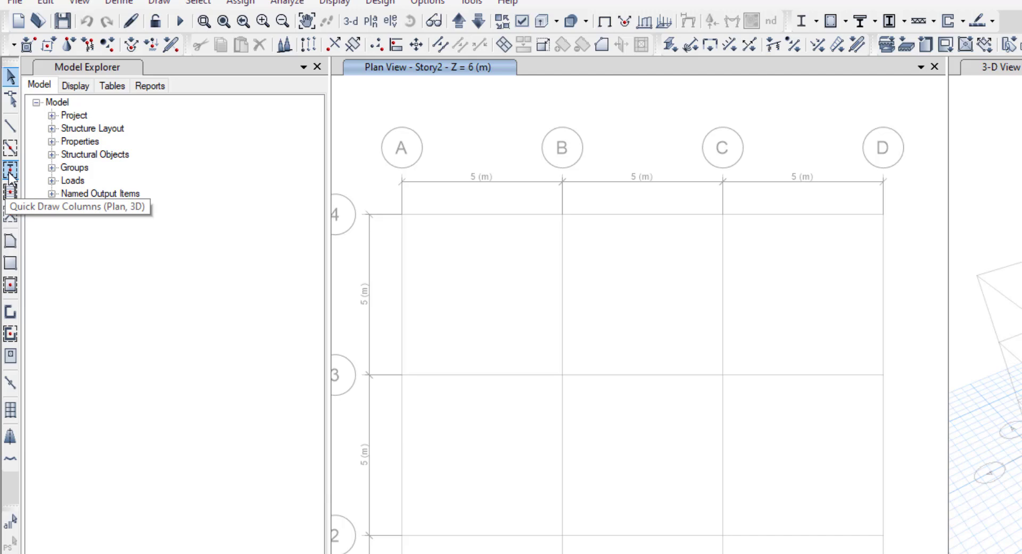
Start Quick Draw Columns with the C 300X300 section as the property
{"action": "left_click", "coordinate": [10, 172]}
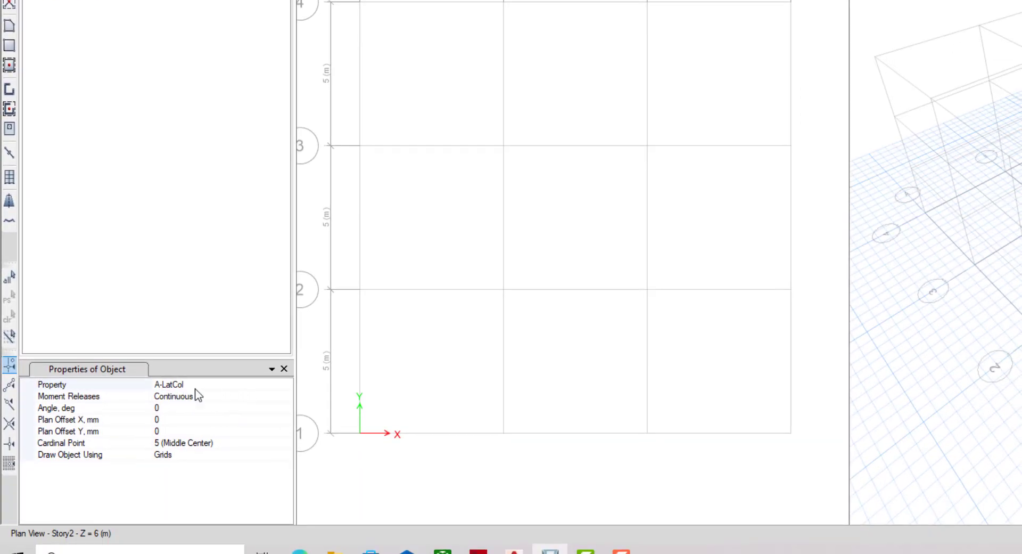
{"action": "left_click", "coordinate": [253, 388]}
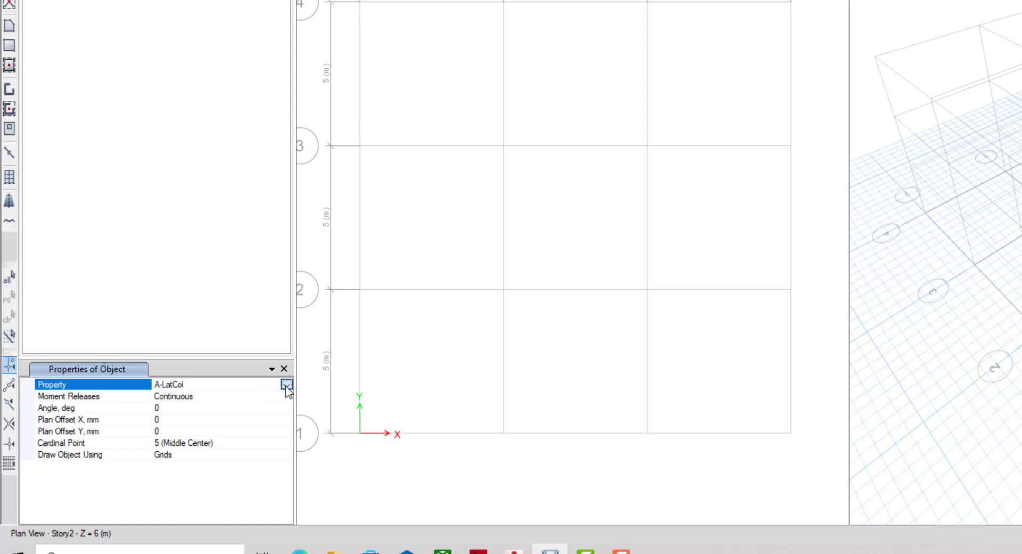
{"action": "left_click", "coordinate": [287, 384]}
{"action": "left_click", "coordinate": [286, 456]}
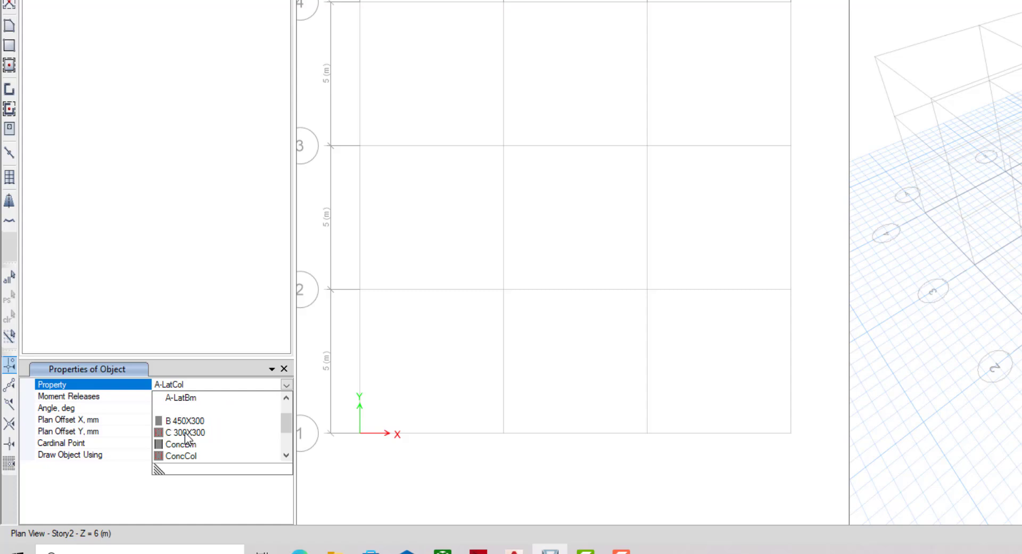
{"action": "left_click", "coordinate": [184, 434]}
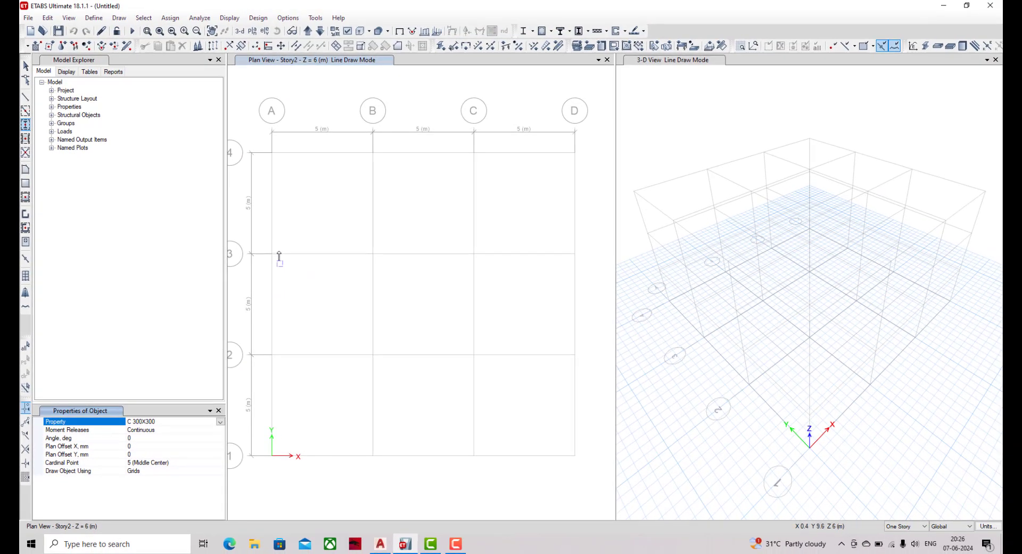
Place a column at grid point A-4 on Story2, leave drawing mode, and delete that column
{"action": "left_click", "coordinate": [272, 152]}
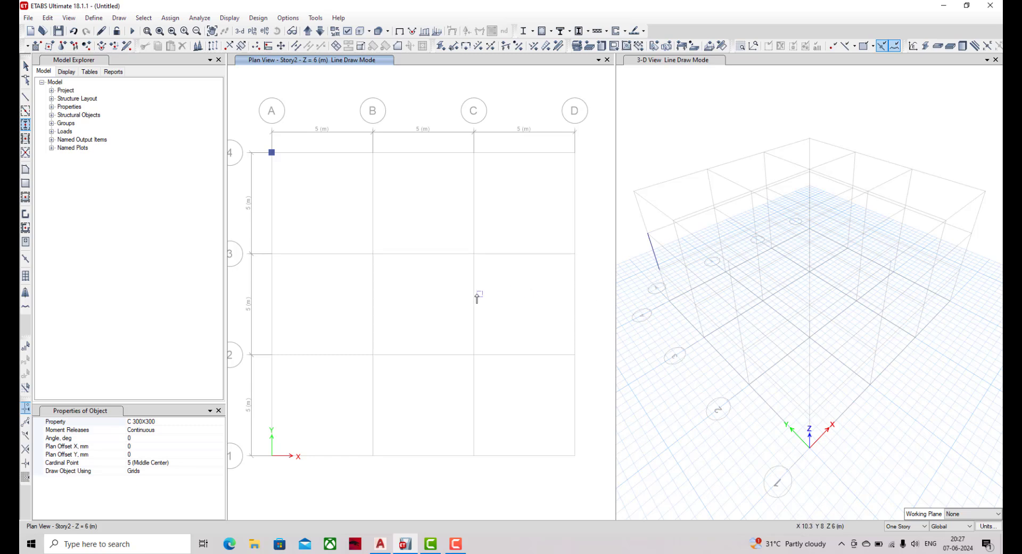
{"action": "key", "text": "Escape"}
{"action": "left_click_drag", "start_coordinate": [259, 141], "coordinate": [296, 181]}
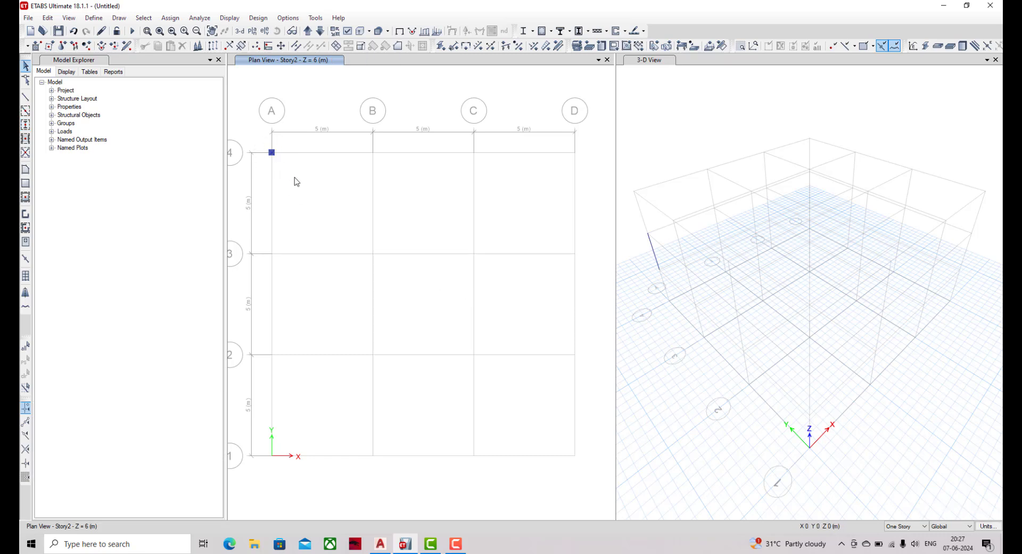
{"action": "left_click", "coordinate": [182, 46]}
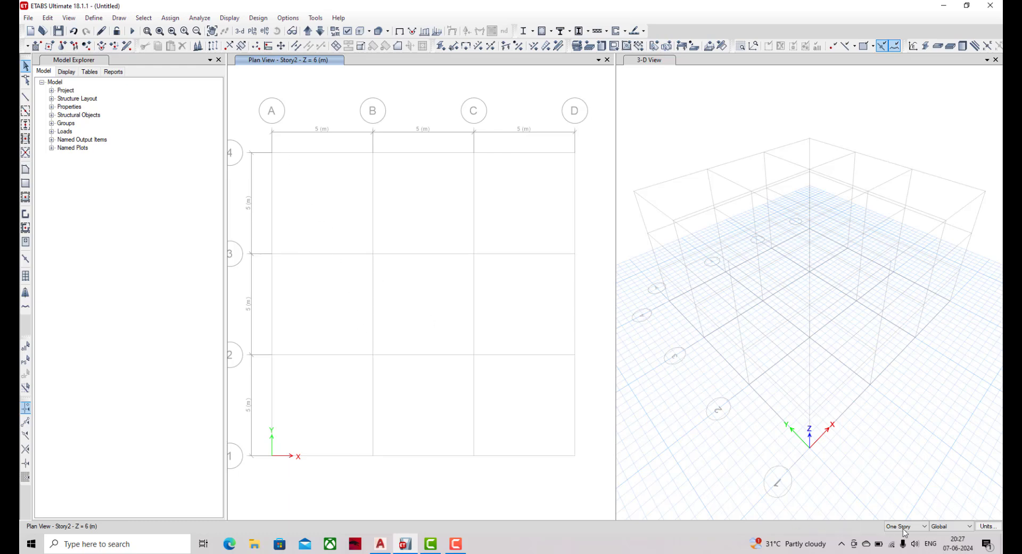
Set the drawing scope to All Stories and start Quick Draw Columns with the C 300X300 section
{"action": "left_click", "coordinate": [906, 527]}
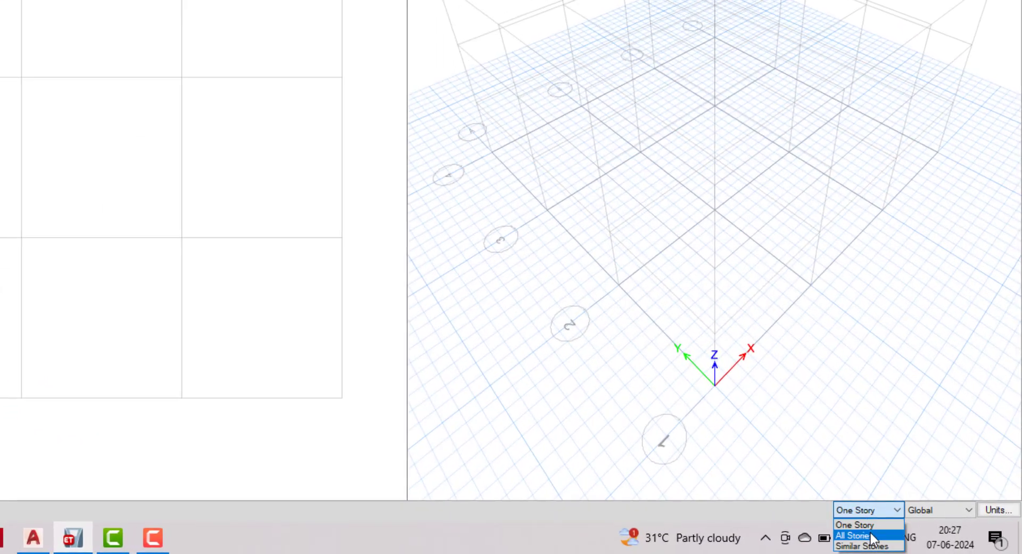
{"action": "left_click", "coordinate": [872, 535]}
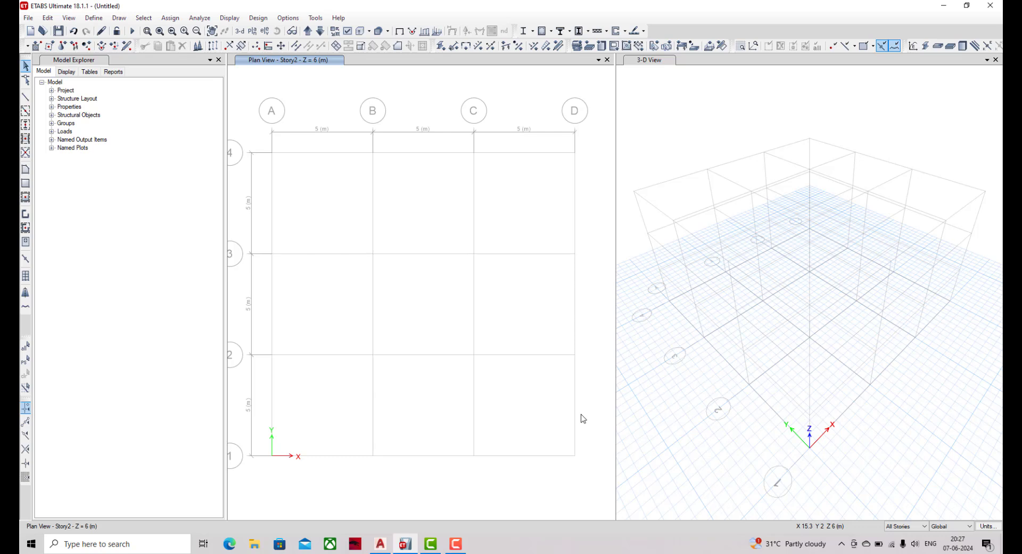
{"action": "left_click", "coordinate": [27, 126]}
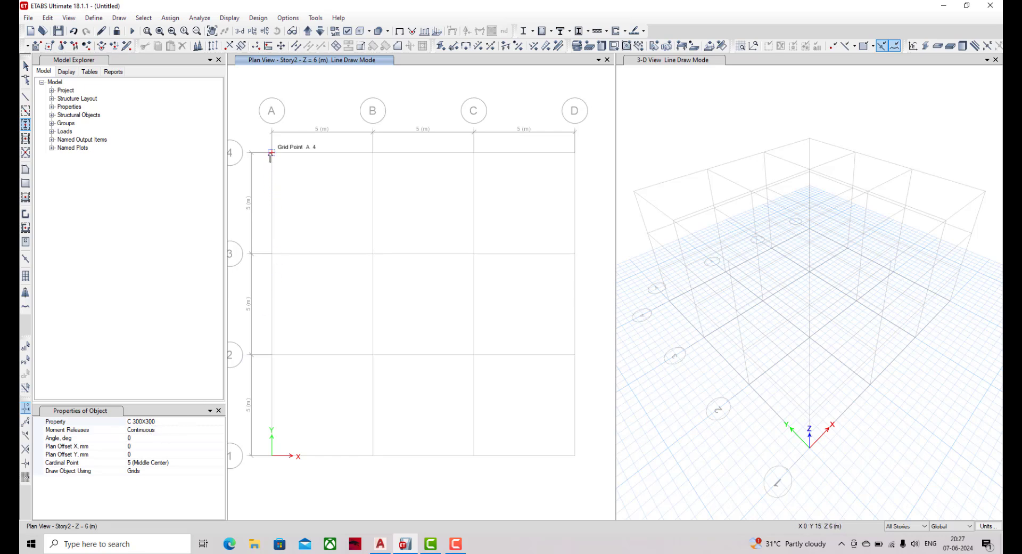
Following the column layout in the AutoCAD plan, place C 300X300 columns at every grid intersection from A to D and 1 to 4
{"action": "left_click", "coordinate": [380, 543]}
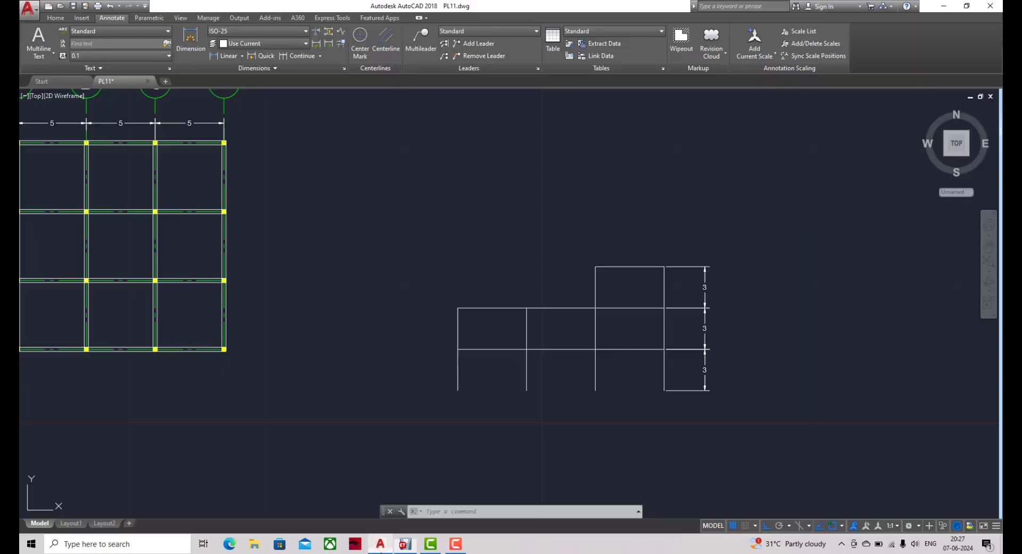
{"action": "middle_click_drag", "start_coordinate": [256, 297], "coordinate": [460, 363]}
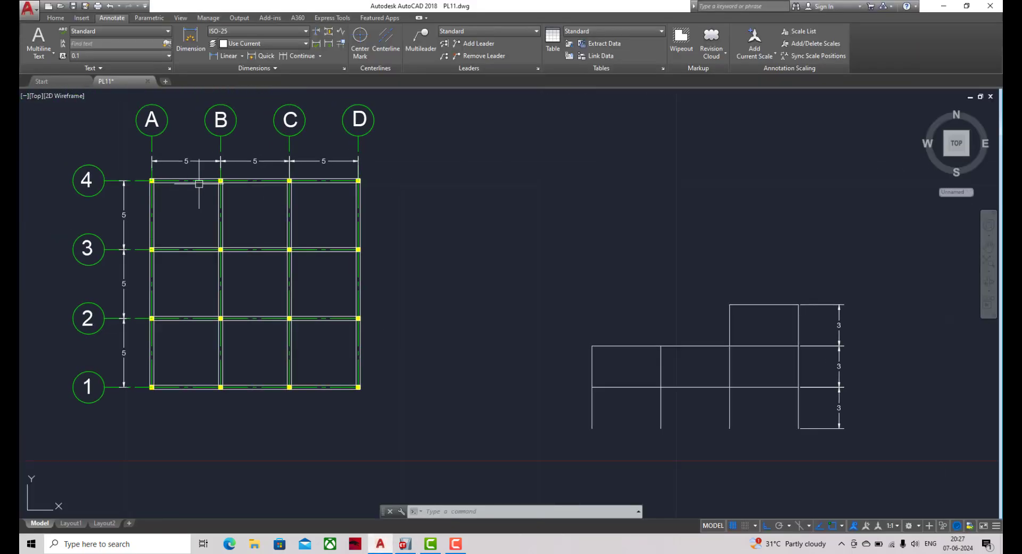
{"action": "left_click", "coordinate": [411, 550]}
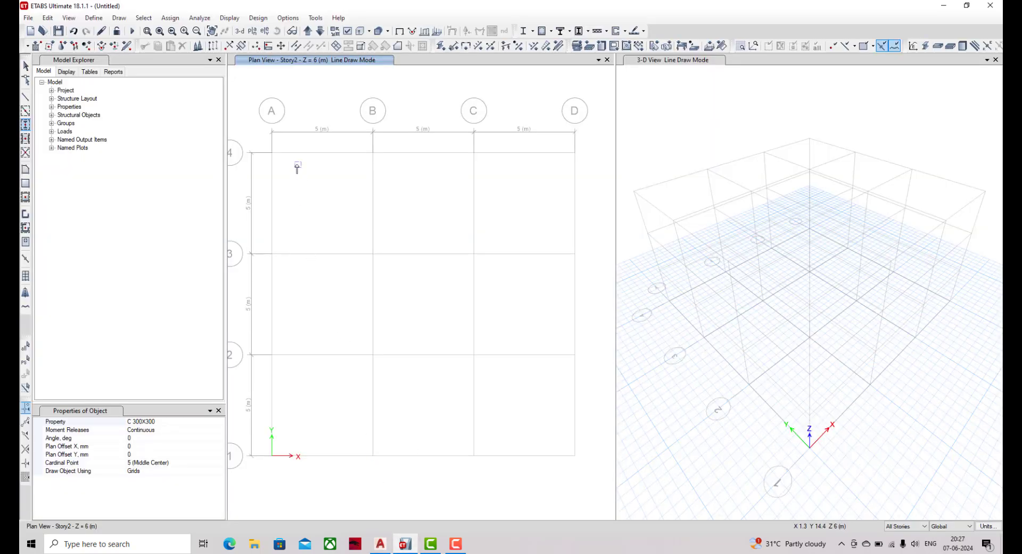
{"action": "left_click", "coordinate": [272, 153]}
{"action": "left_click", "coordinate": [373, 152]}
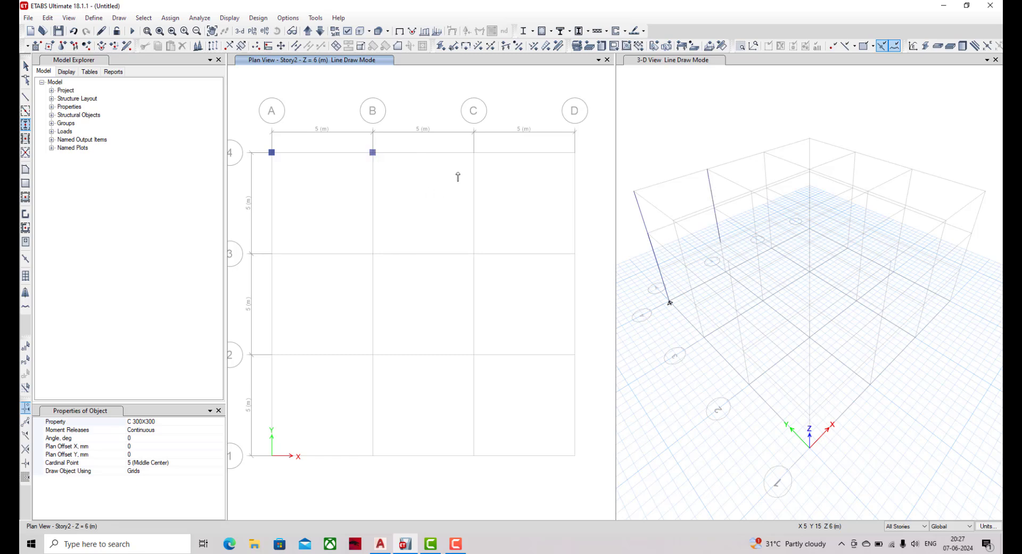
{"action": "left_click", "coordinate": [474, 152]}
{"action": "left_click", "coordinate": [574, 152]}
{"action": "left_click", "coordinate": [575, 254]}
{"action": "left_click", "coordinate": [475, 253]}
{"action": "left_click", "coordinate": [373, 254]}
{"action": "left_click", "coordinate": [272, 253]}
{"action": "left_click", "coordinate": [272, 354]}
{"action": "left_click", "coordinate": [373, 354]}
{"action": "left_click", "coordinate": [474, 354]}
{"action": "left_click", "coordinate": [575, 354]}
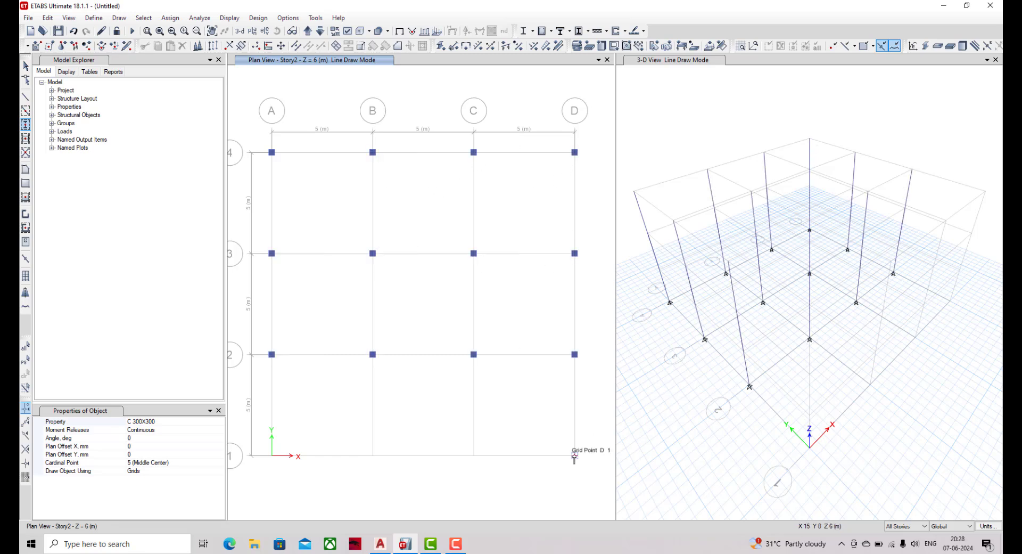
{"action": "left_click", "coordinate": [575, 455]}
{"action": "left_click", "coordinate": [372, 456]}
{"action": "left_click", "coordinate": [272, 455]}
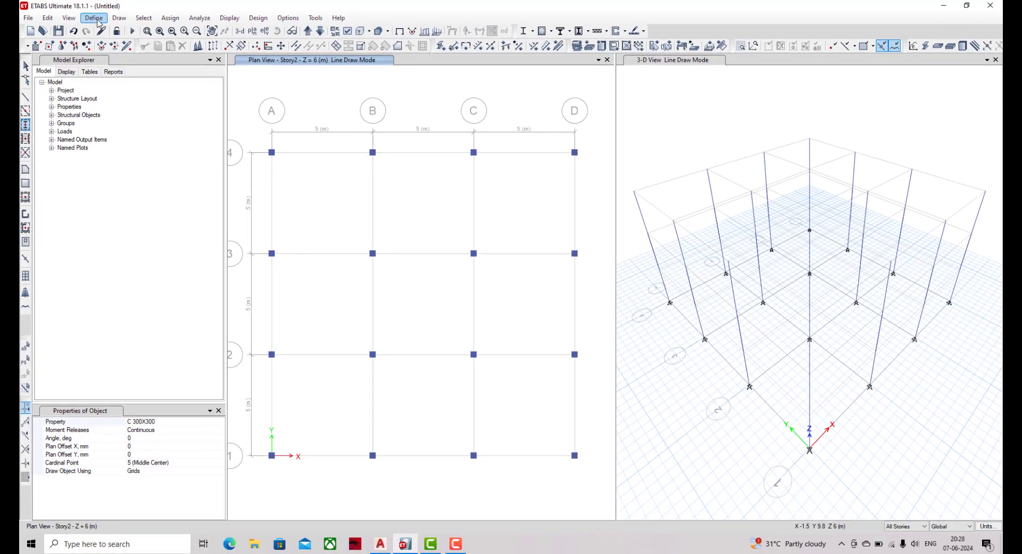
Start Quick Draw Beams/Columns with the B 450X300 section as the property and set the drawing scope to Similar Stories
{"action": "left_click", "coordinate": [121, 18]}
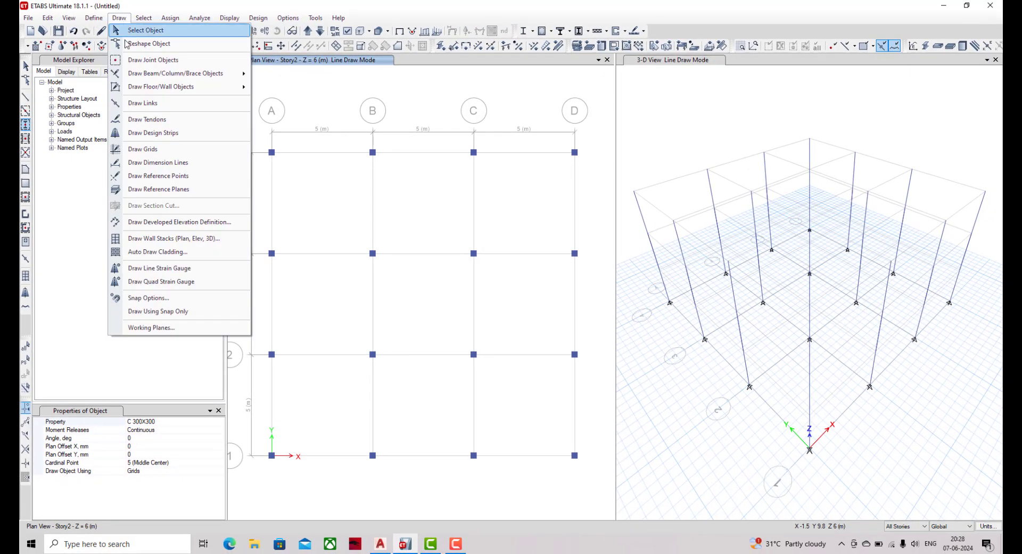
{"action": "mouse_move", "coordinate": [163, 75]}
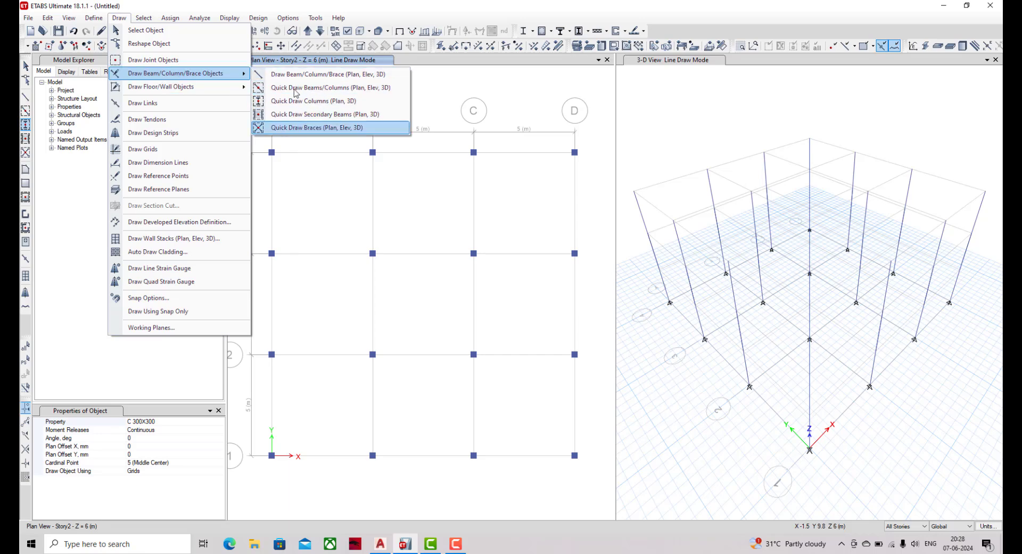
{"action": "left_click", "coordinate": [71, 213]}
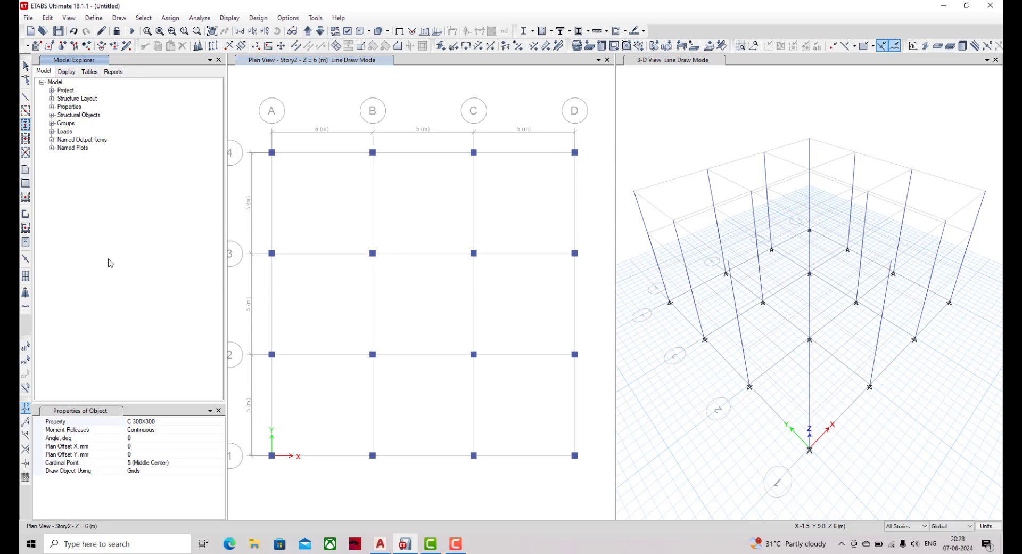
{"action": "left_click", "coordinate": [25, 113]}
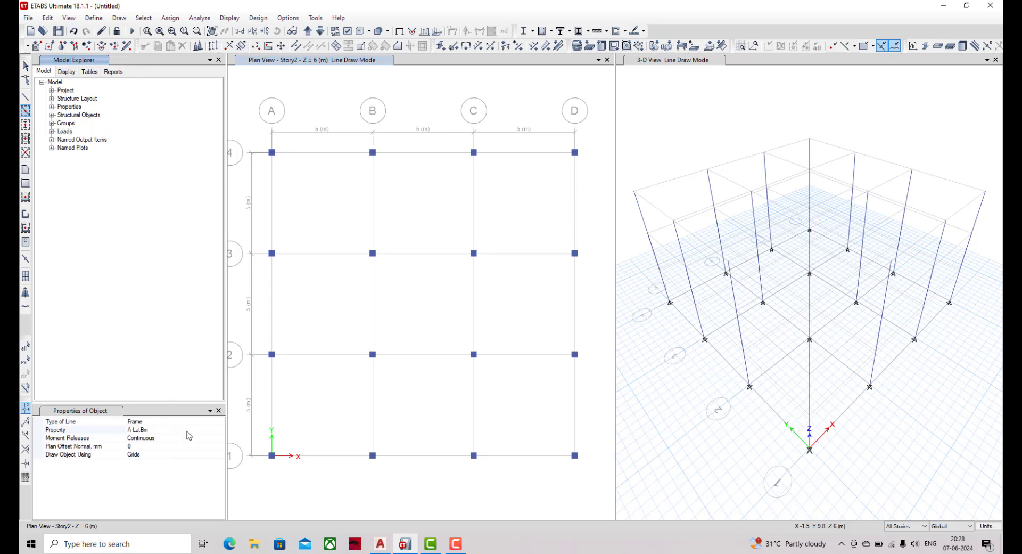
{"action": "left_click", "coordinate": [197, 431]}
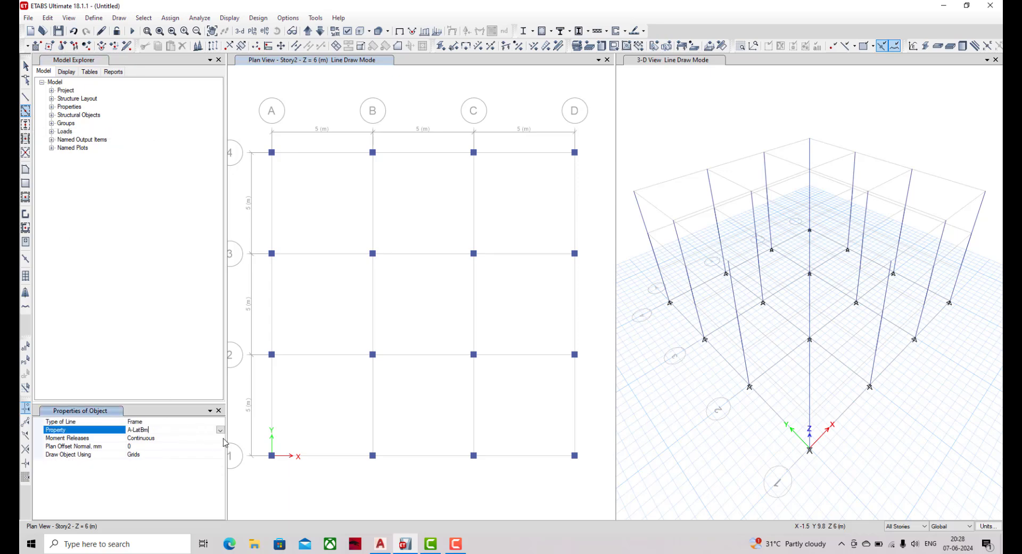
{"action": "left_click", "coordinate": [220, 430]}
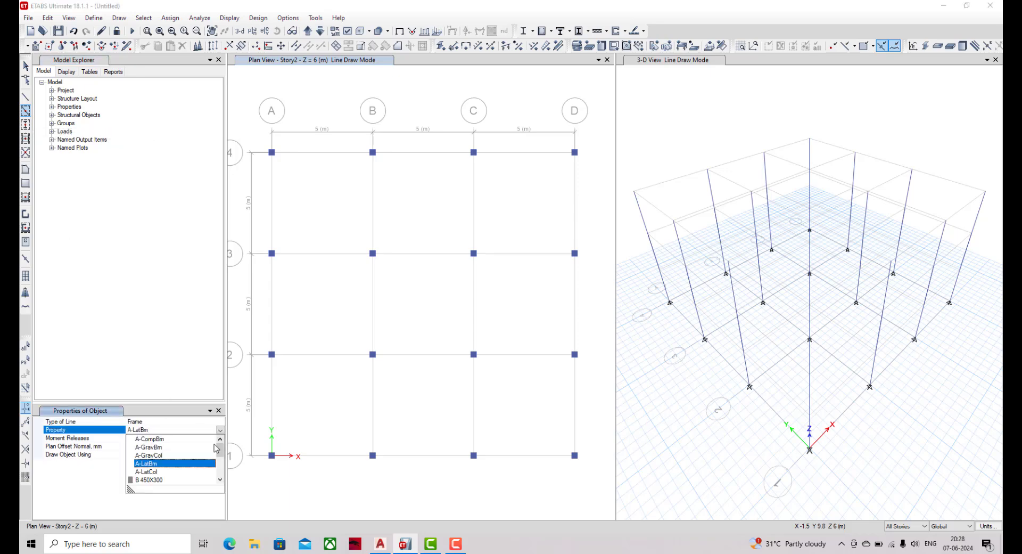
{"action": "left_click", "coordinate": [220, 479]}
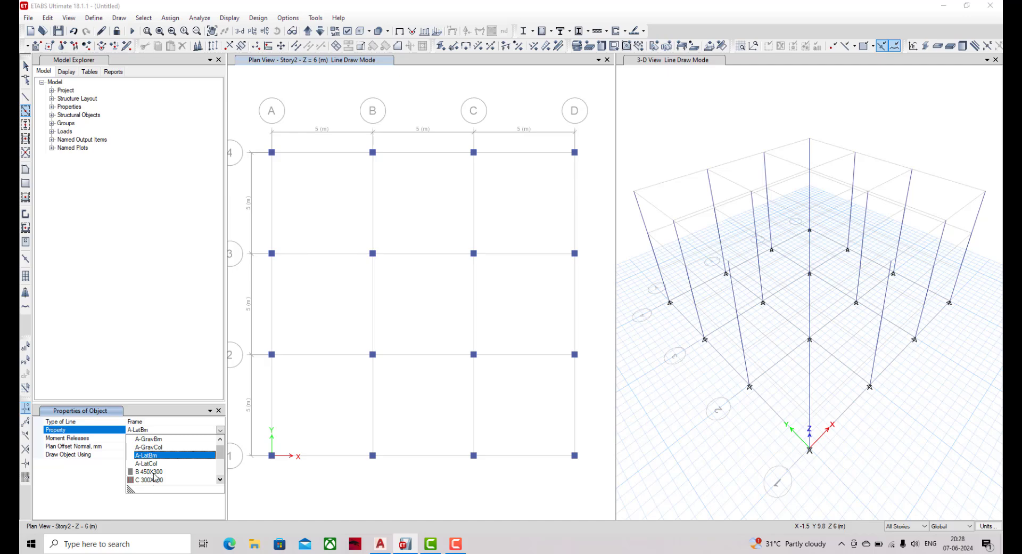
{"action": "left_click", "coordinate": [153, 472]}
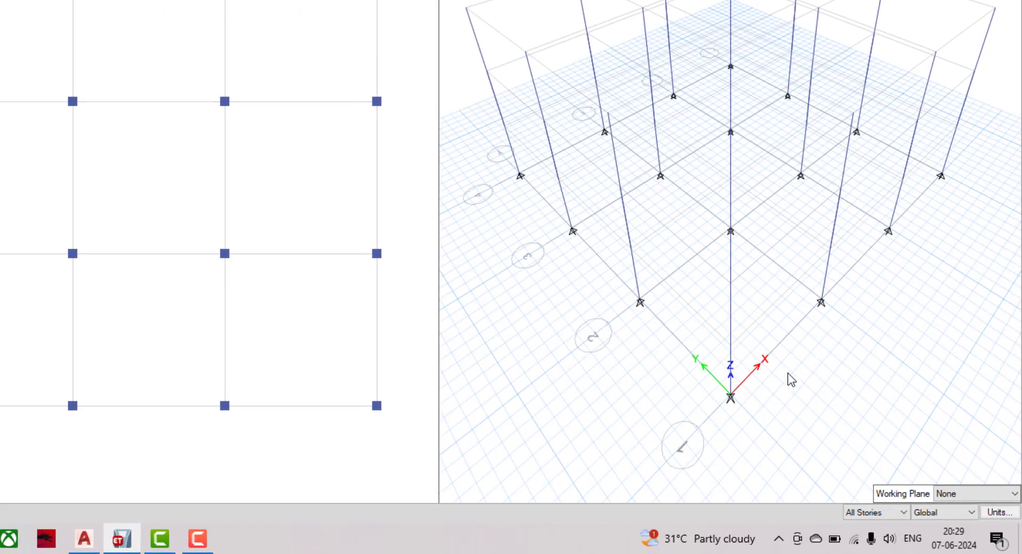
{"action": "left_click", "coordinate": [868, 514]}
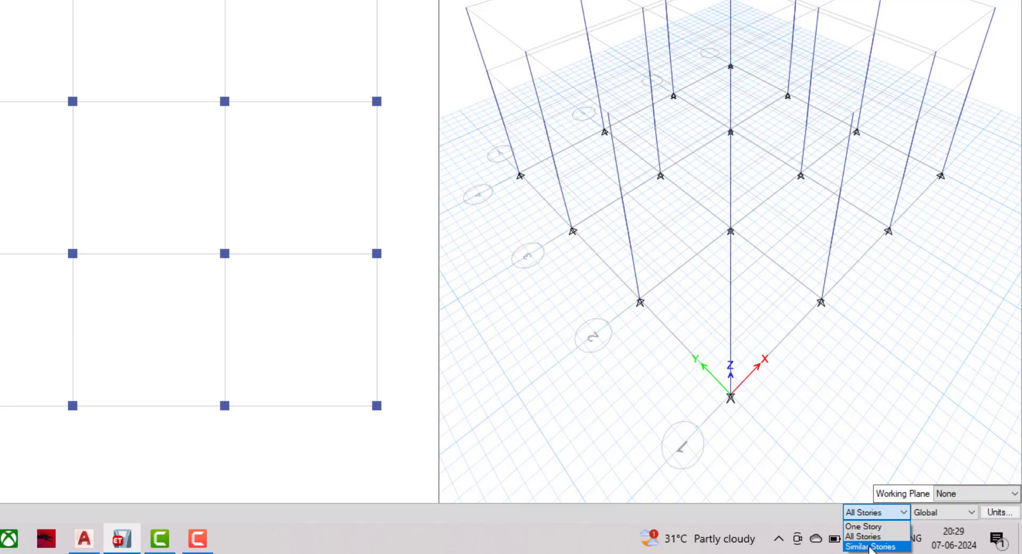
{"action": "left_click", "coordinate": [871, 546]}
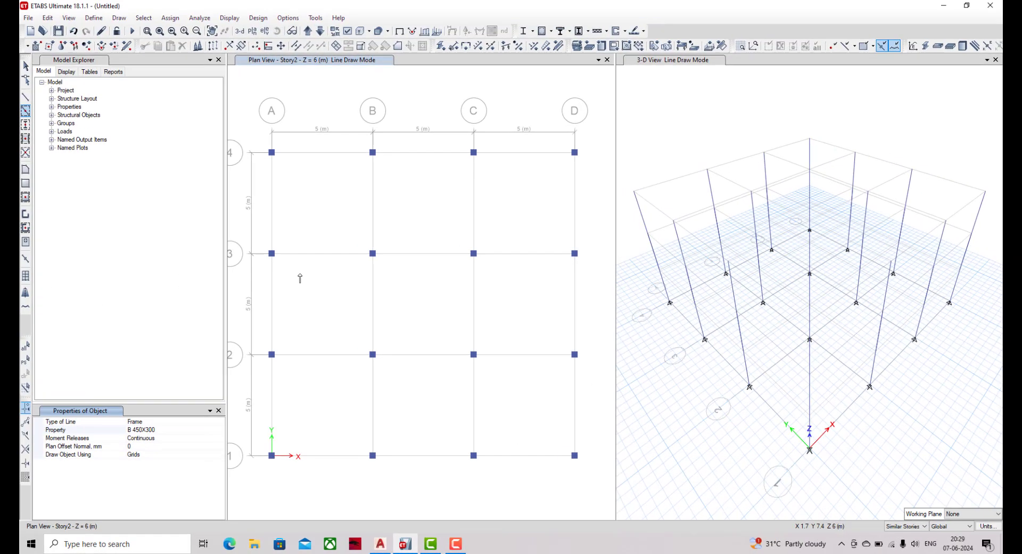
Draw B 450X300 beams along every grid segment between columns on grids A to D and 1 to 4 in the Story2 plan
{"action": "left_click", "coordinate": [319, 154]}
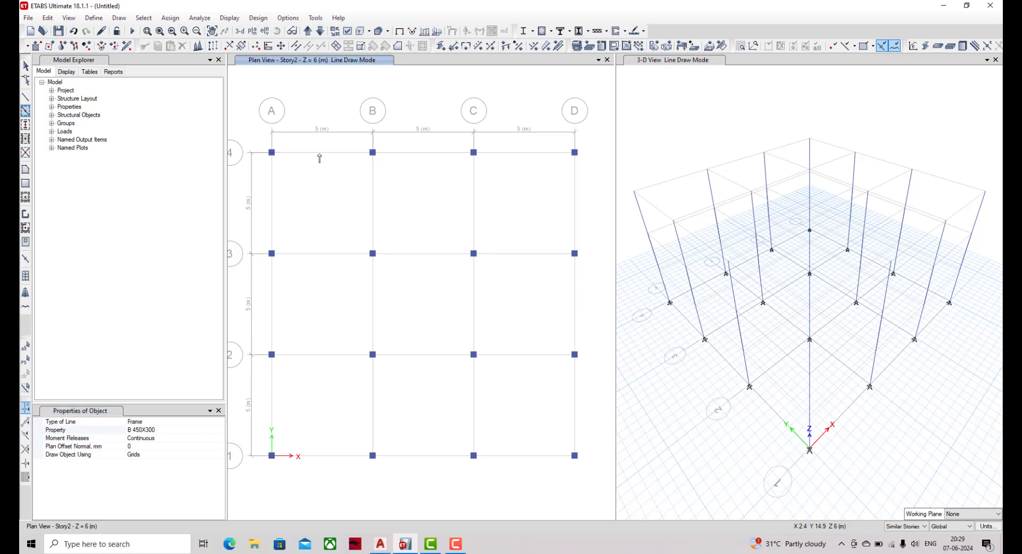
{"action": "left_click", "coordinate": [266, 231]}
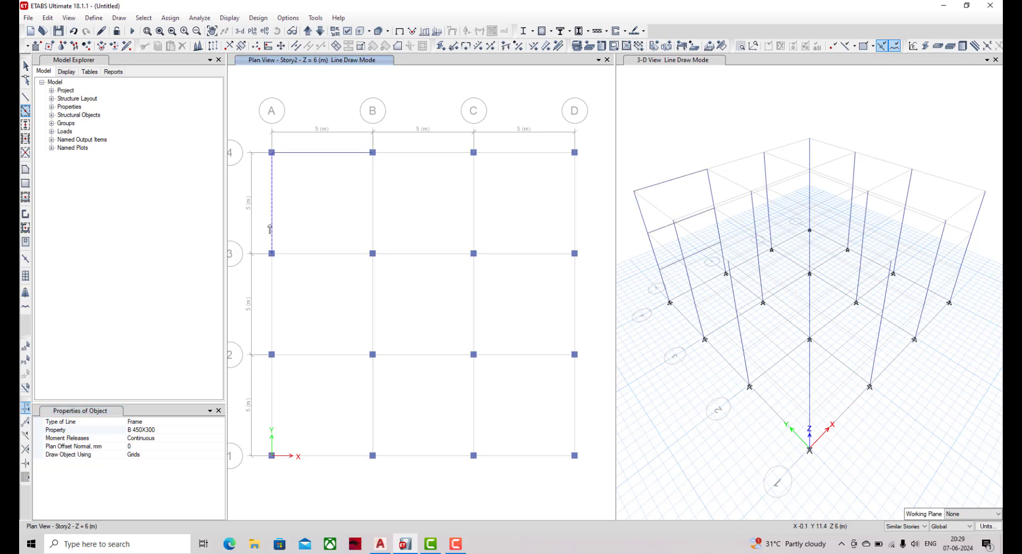
{"action": "left_click", "coordinate": [308, 255]}
{"action": "left_click", "coordinate": [373, 208]}
{"action": "left_click", "coordinate": [402, 154]}
{"action": "left_click", "coordinate": [473, 205]}
{"action": "left_click", "coordinate": [434, 253]}
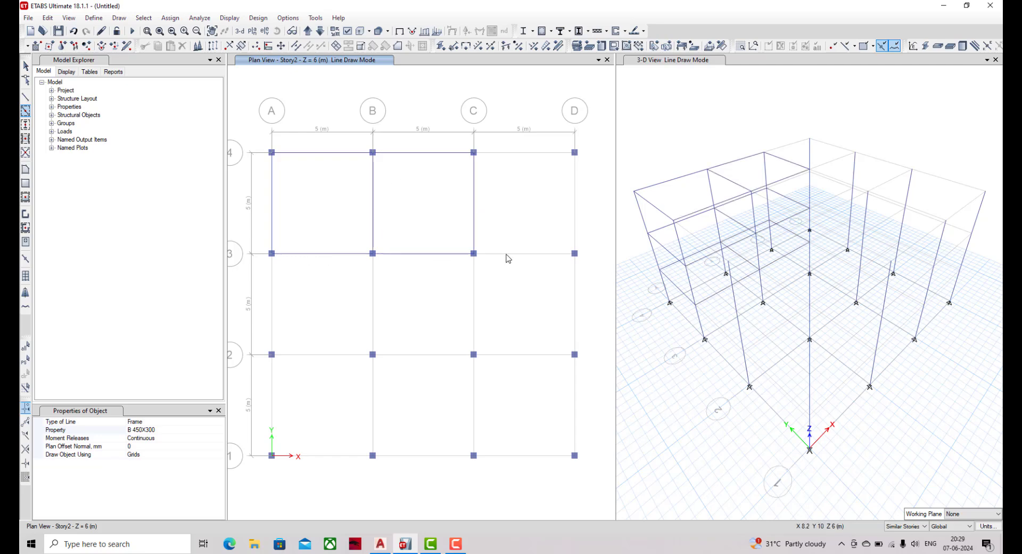
{"action": "left_click", "coordinate": [507, 255]}
{"action": "left_click", "coordinate": [575, 208]}
{"action": "left_click", "coordinate": [520, 152]}
{"action": "left_click", "coordinate": [574, 304]}
{"action": "left_click", "coordinate": [522, 355]}
{"action": "left_click", "coordinate": [473, 312]}
{"action": "left_click", "coordinate": [474, 406]}
{"action": "left_click", "coordinate": [519, 455]}
{"action": "left_click", "coordinate": [574, 411]}
{"action": "left_click", "coordinate": [424, 354]}
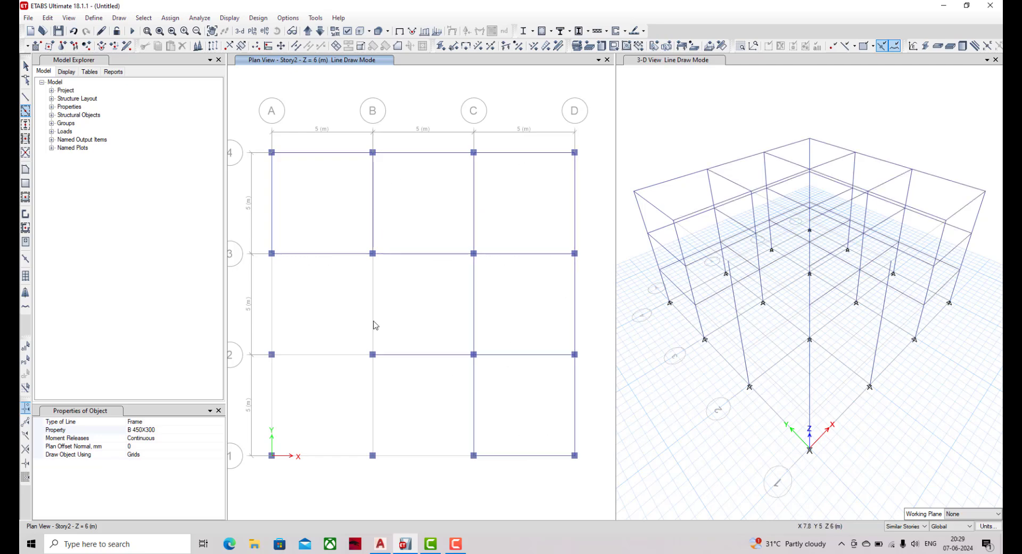
{"action": "left_click", "coordinate": [373, 320]}
{"action": "left_click", "coordinate": [333, 457]}
{"action": "left_click", "coordinate": [271, 405]}
{"action": "left_click", "coordinate": [314, 354]}
{"action": "left_click", "coordinate": [271, 304]}
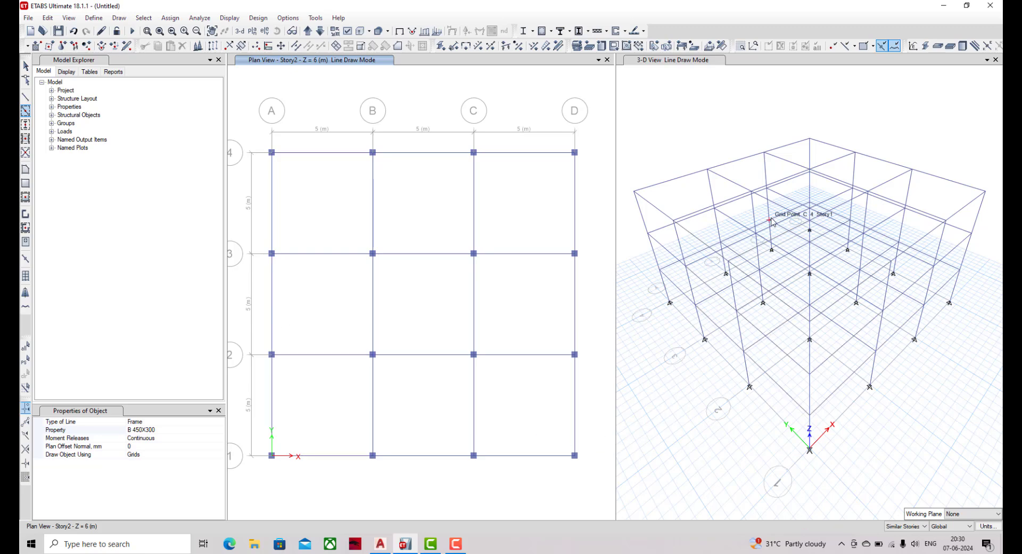
Compare the 3D frame with the building elevation in AutoCAD, and move the ETABS plan view up to Story3
{"action": "middle_click_drag", "start_coordinate": [843, 414], "coordinate": [774, 370], "text": "shift"}
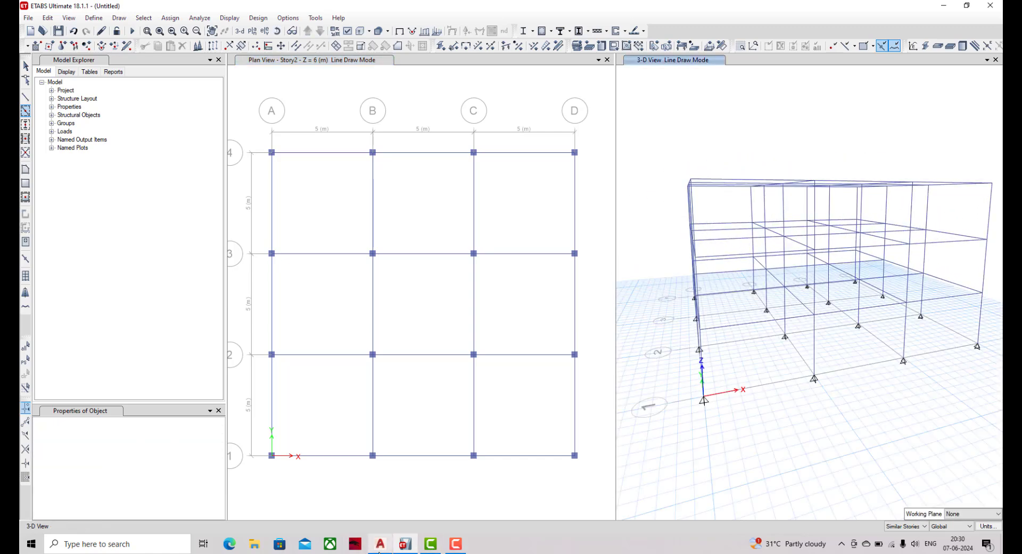
{"action": "left_click", "coordinate": [380, 543]}
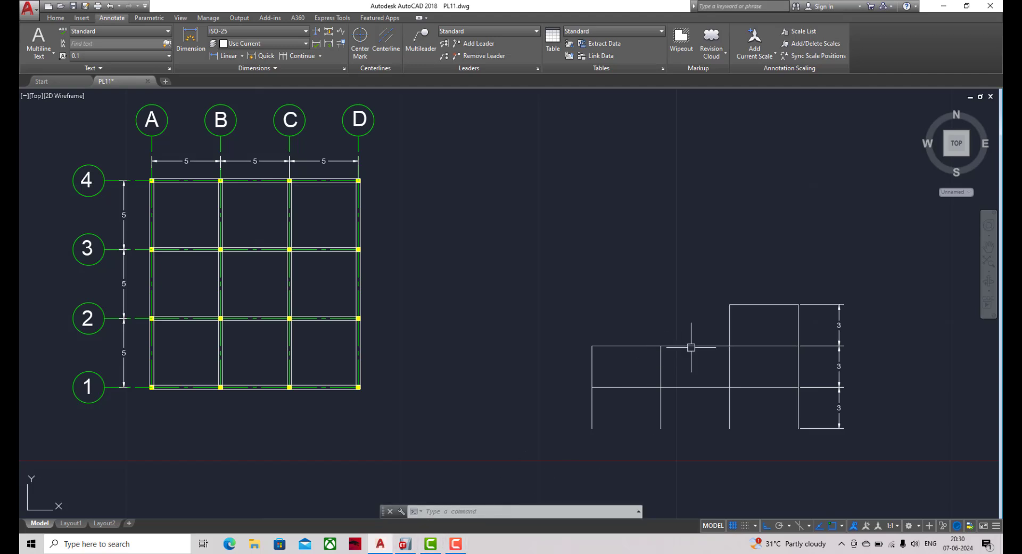
{"action": "left_click", "coordinate": [405, 543]}
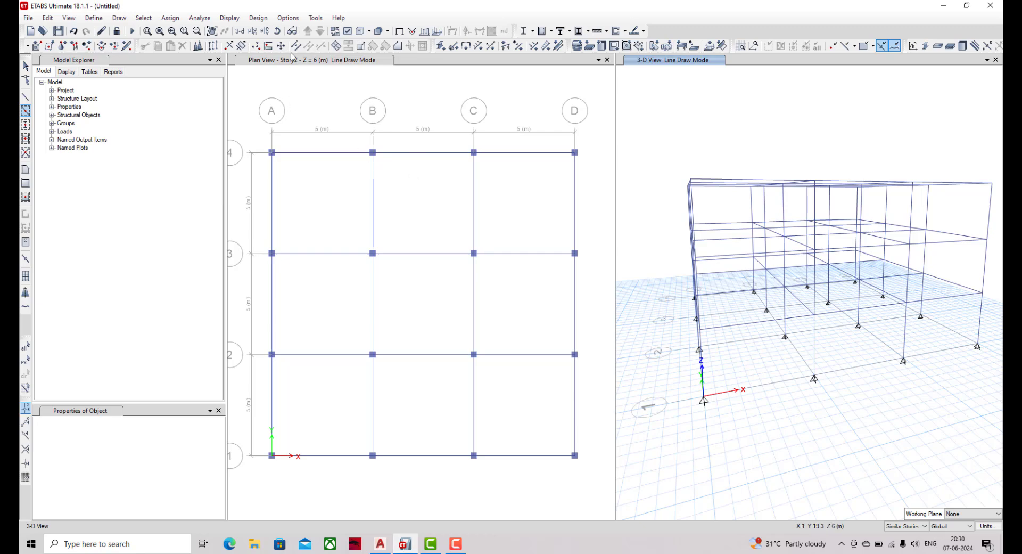
{"action": "left_click", "coordinate": [329, 89]}
{"action": "left_click", "coordinate": [308, 30]}
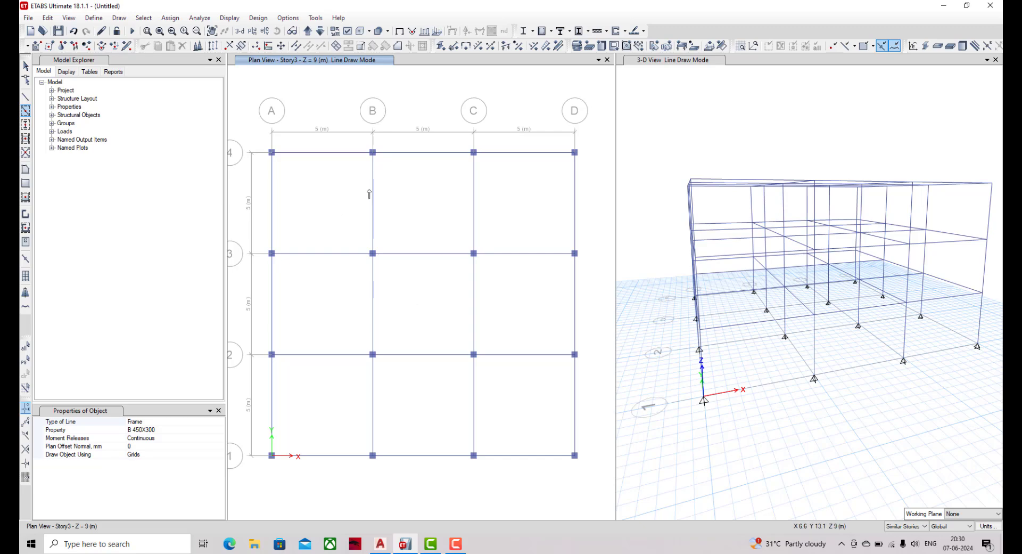
{"action": "scroll", "coordinate": [299, 226], "scroll_direction": "down", "scroll_amount": 3}
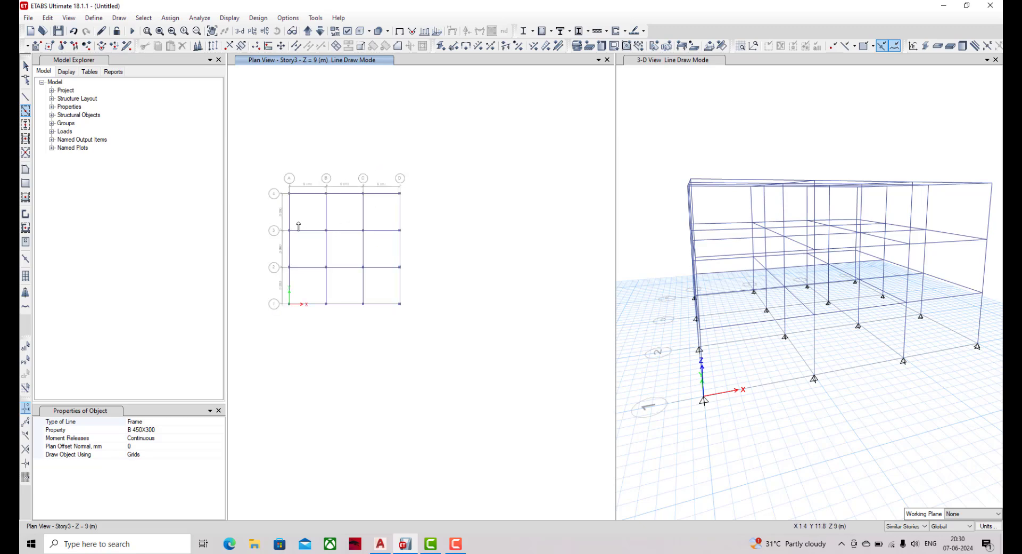
{"action": "scroll", "coordinate": [299, 226], "scroll_direction": "up", "scroll_amount": 3}
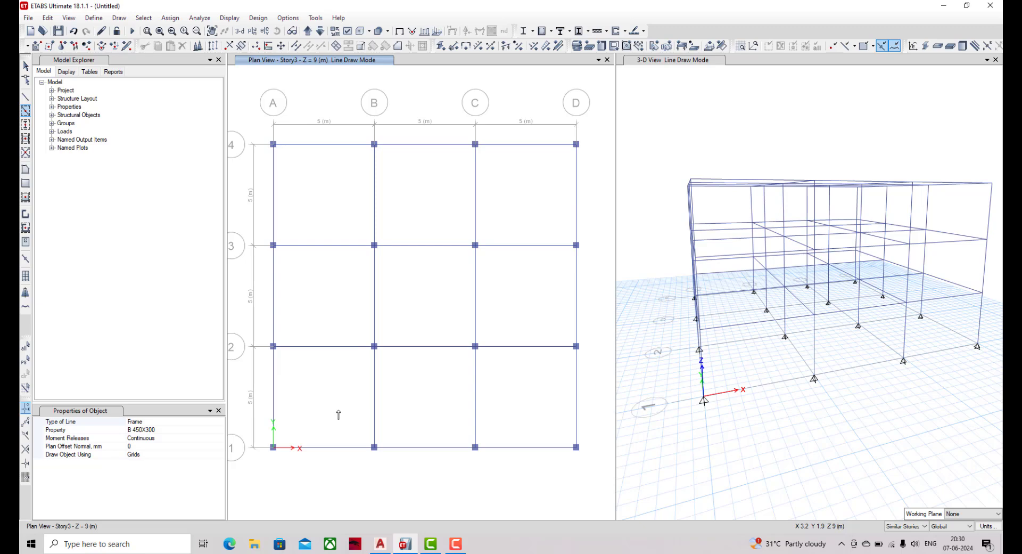
With the scope limited to One Story, delete the Story3 columns and beams on grids A and B and the beams between B and C
{"action": "left_click", "coordinate": [917, 526]}
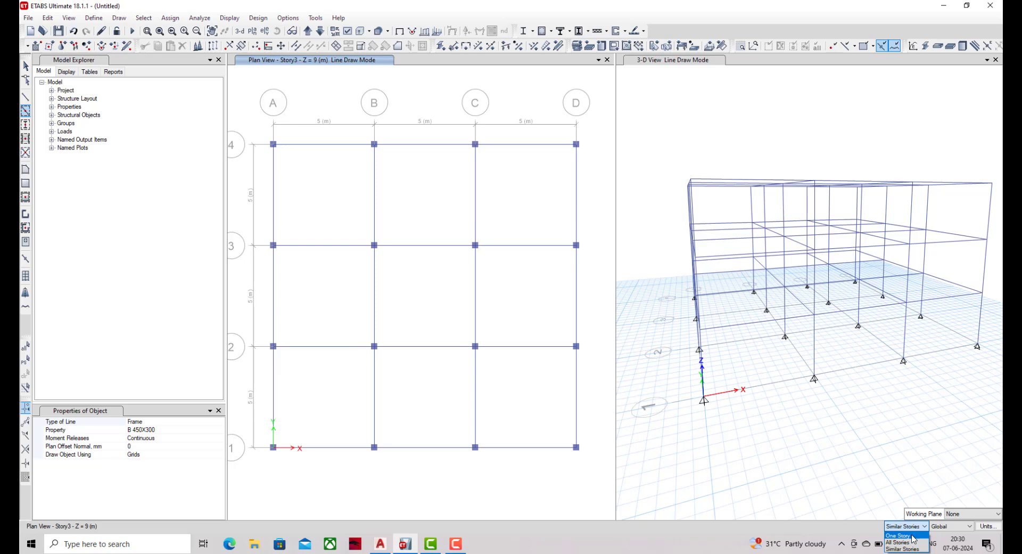
{"action": "left_click", "coordinate": [905, 535]}
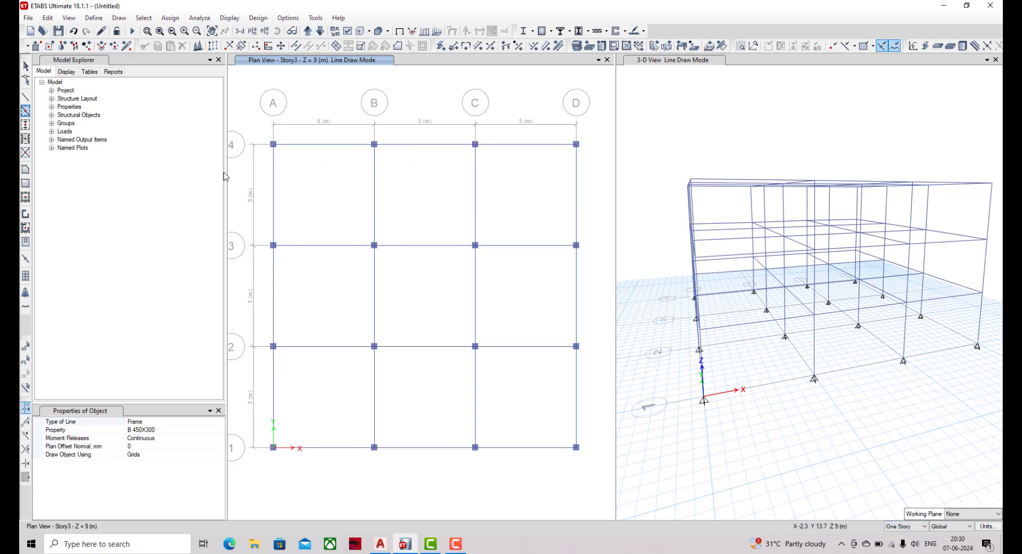
{"action": "left_click", "coordinate": [25, 65]}
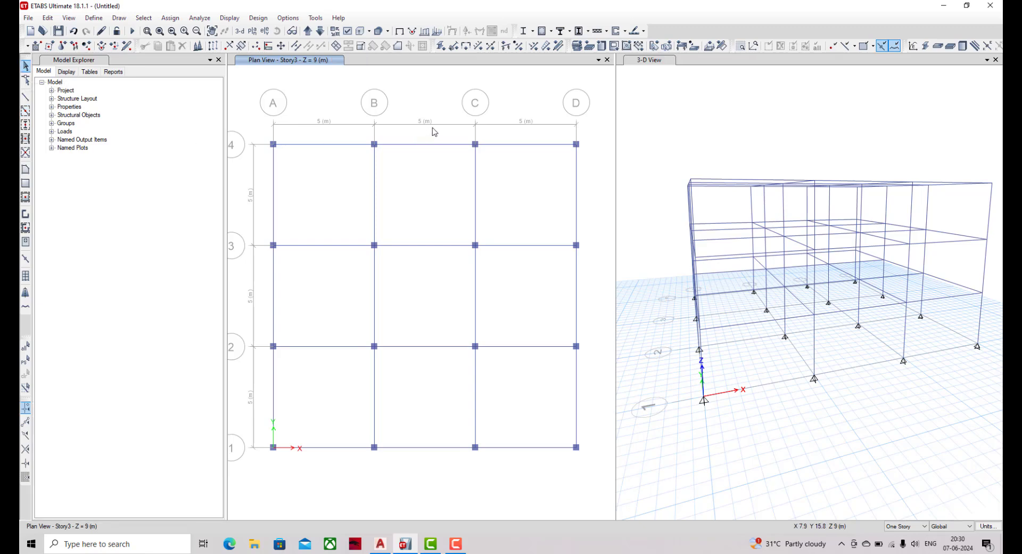
{"action": "left_click", "coordinate": [429, 145]}
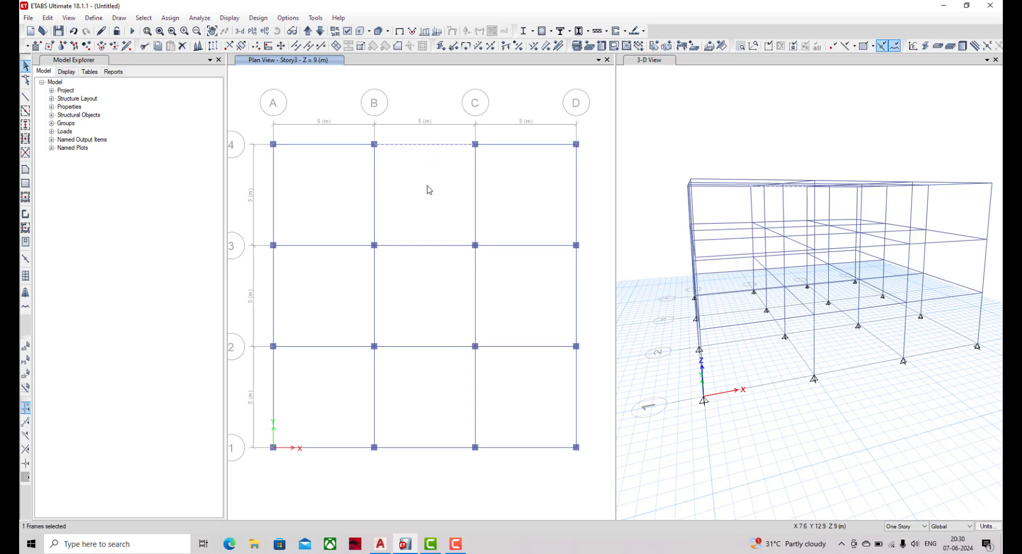
{"action": "left_click_drag", "start_coordinate": [444, 113], "coordinate": [259, 466]}
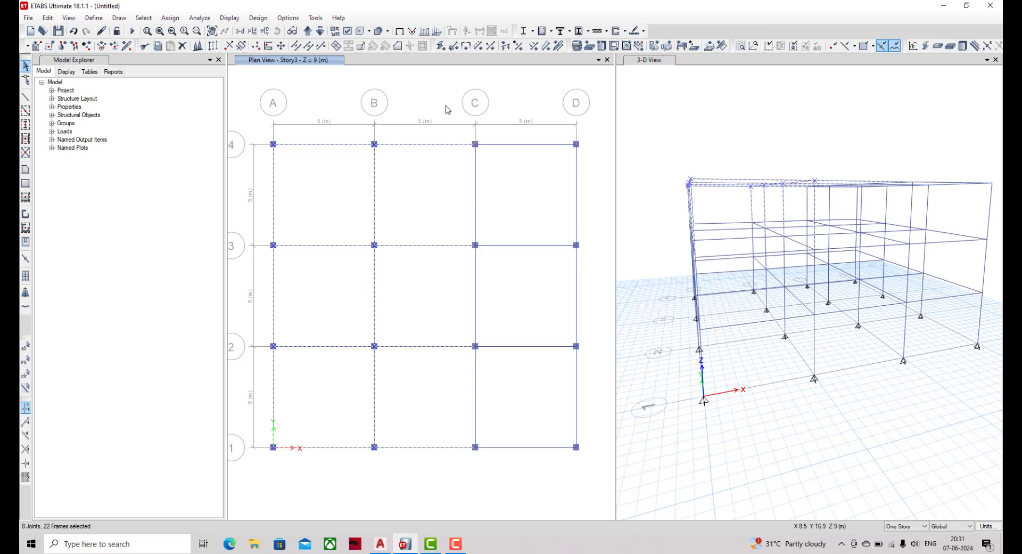
{"action": "left_click_drag", "start_coordinate": [446, 106], "coordinate": [255, 478]}
{"action": "left_click", "coordinate": [186, 50]}
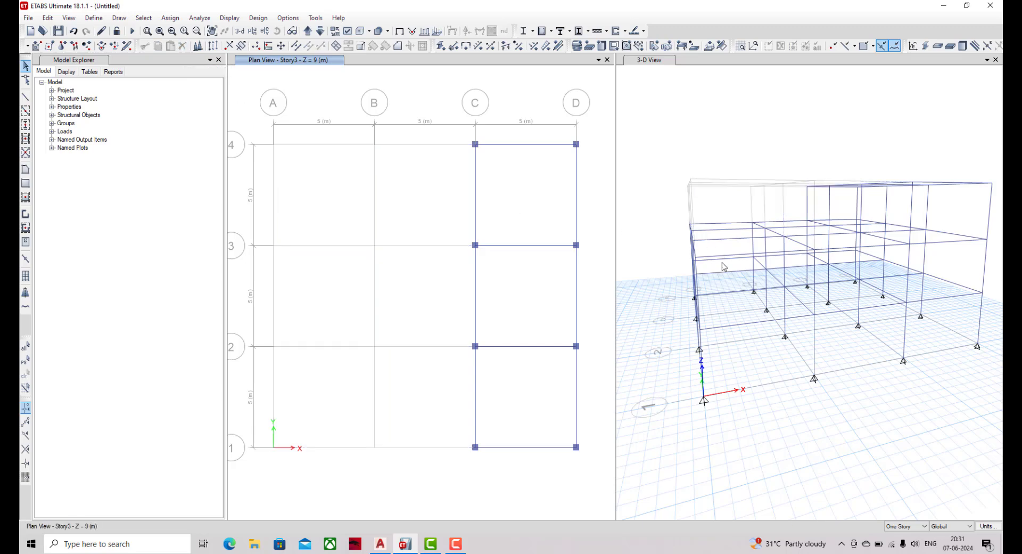
Orbit the 3D view to check the cut-back top story and hide the grid system there
{"action": "right_click_drag", "start_coordinate": [718, 268], "coordinate": [687, 268], "text": "ctrl"}
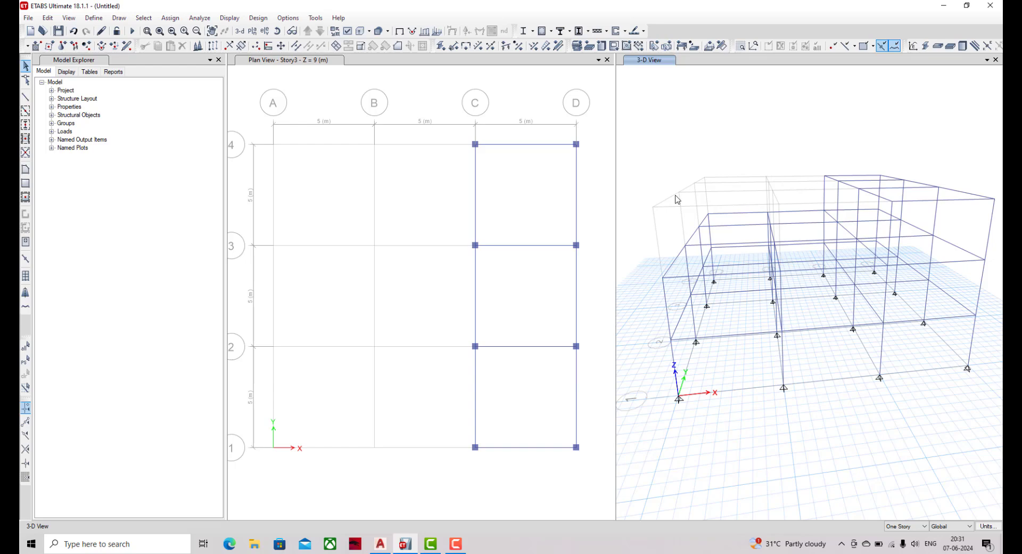
{"action": "right_click", "coordinate": [695, 118]}
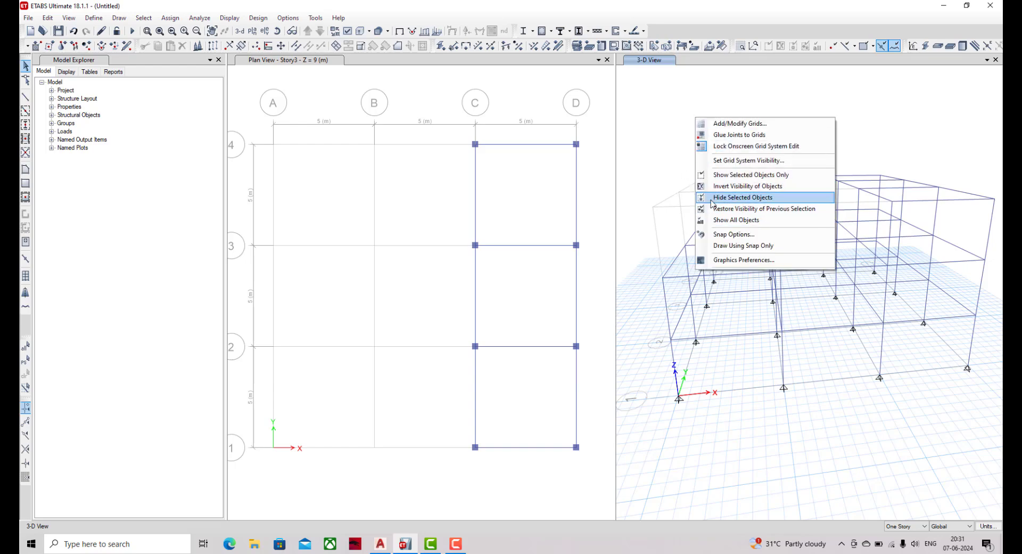
{"action": "left_click", "coordinate": [749, 160]}
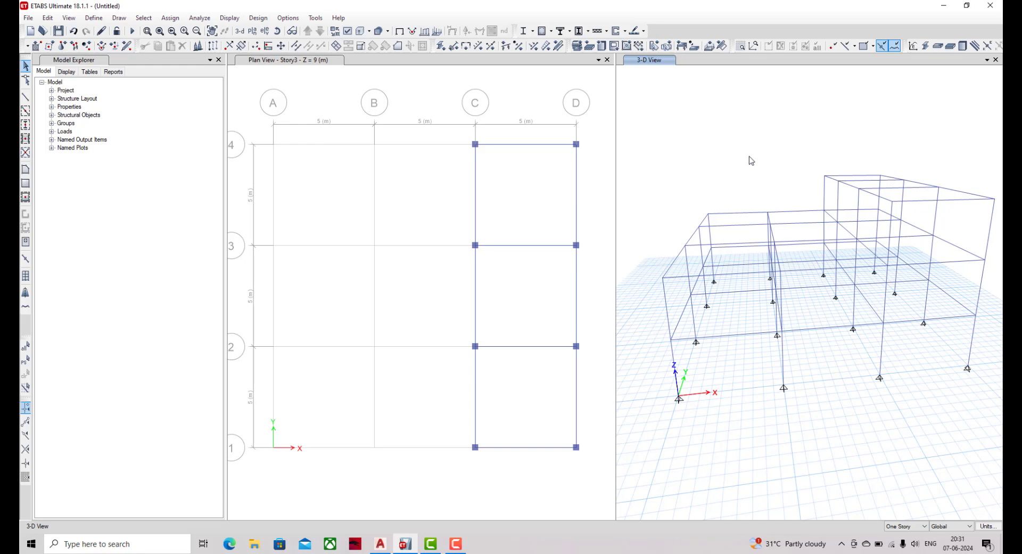
{"action": "mouse_move", "coordinate": [771, 163]}
{"action": "middle_mouse_down", "text": "shift"}
{"action": "mouse_move", "coordinate": [742, 174]}
{"action": "mouse_move", "coordinate": [856, 162]}
{"action": "mouse_move", "coordinate": [769, 164]}
{"action": "middle_mouse_up", "text": "shift"}
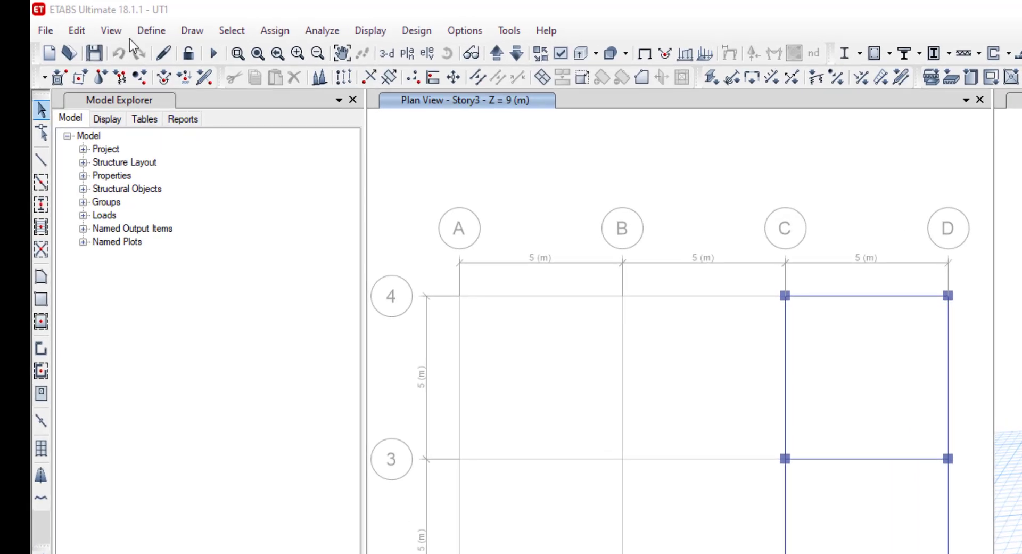
Open the slab section property Slab1, assign M25 as its slab material, and accept the definition
{"action": "left_click", "coordinate": [148, 31]}
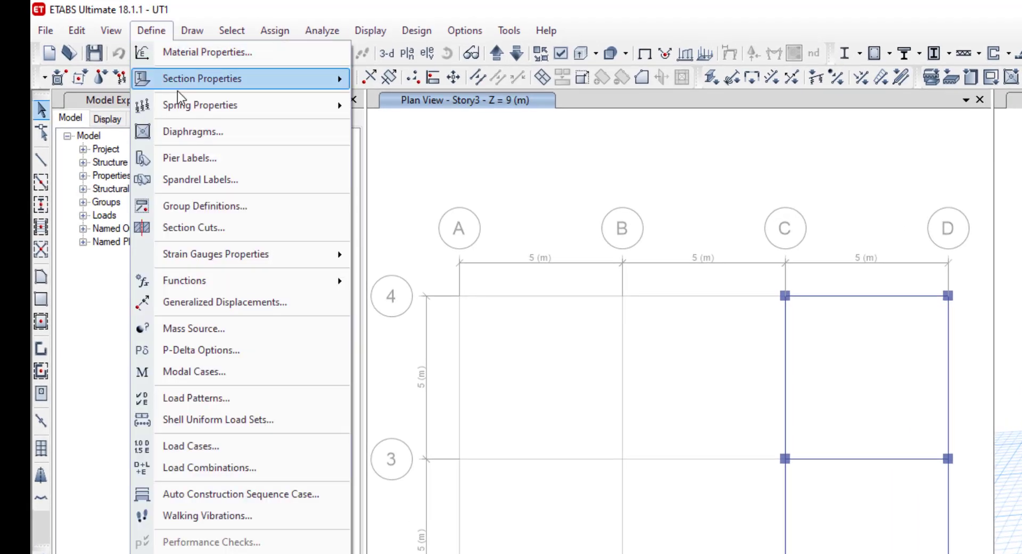
{"action": "mouse_move", "coordinate": [193, 81]}
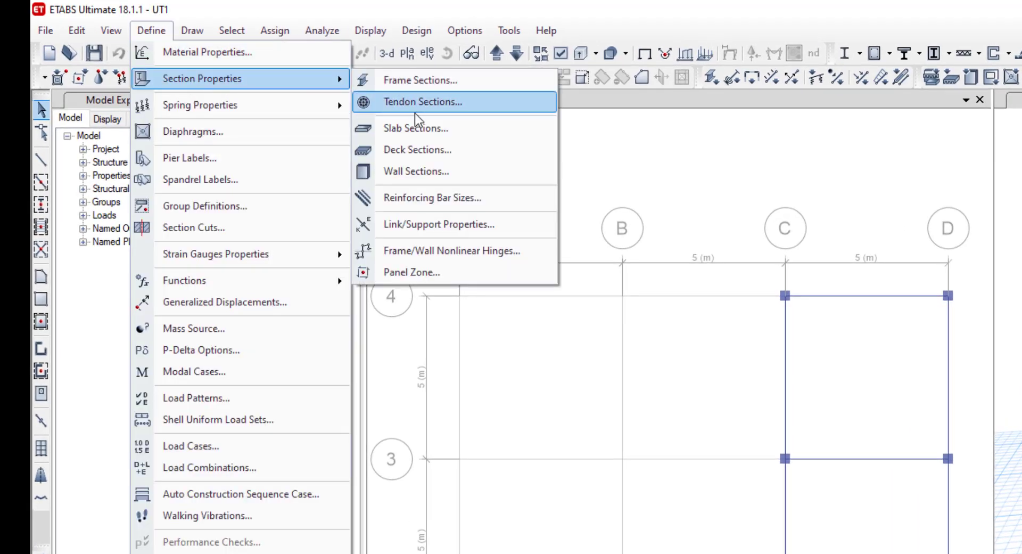
{"action": "left_click", "coordinate": [418, 129]}
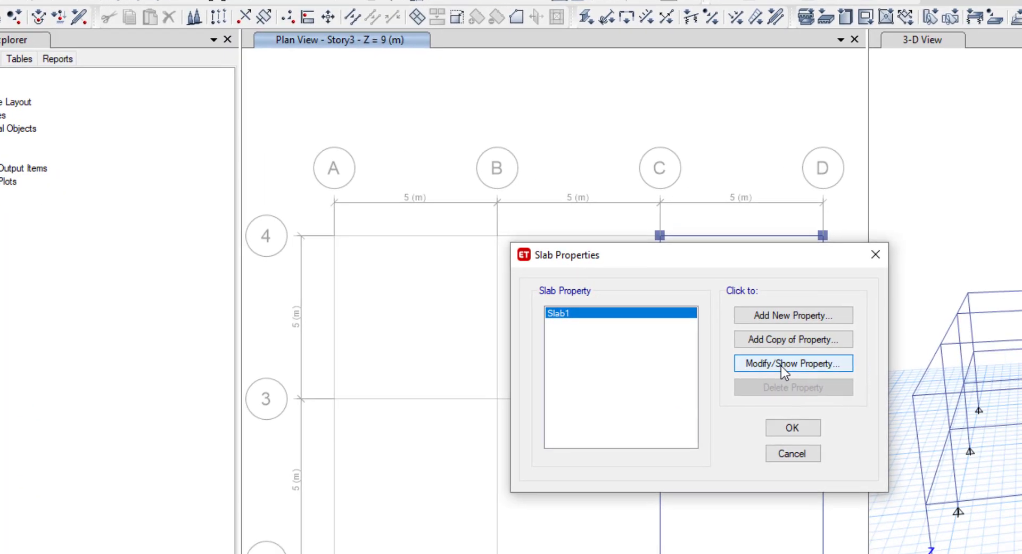
{"action": "left_click", "coordinate": [907, 426]}
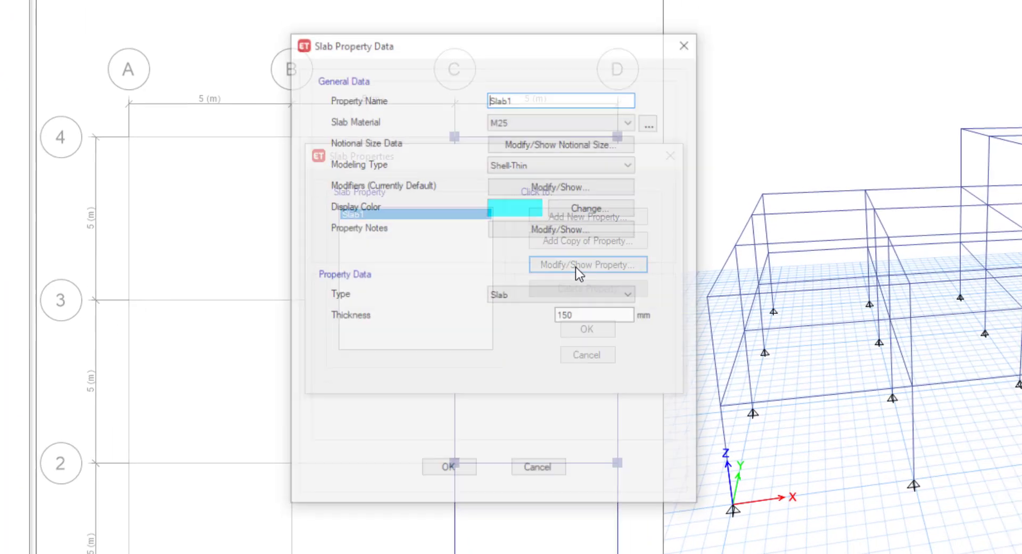
{"action": "left_click", "coordinate": [490, 125]}
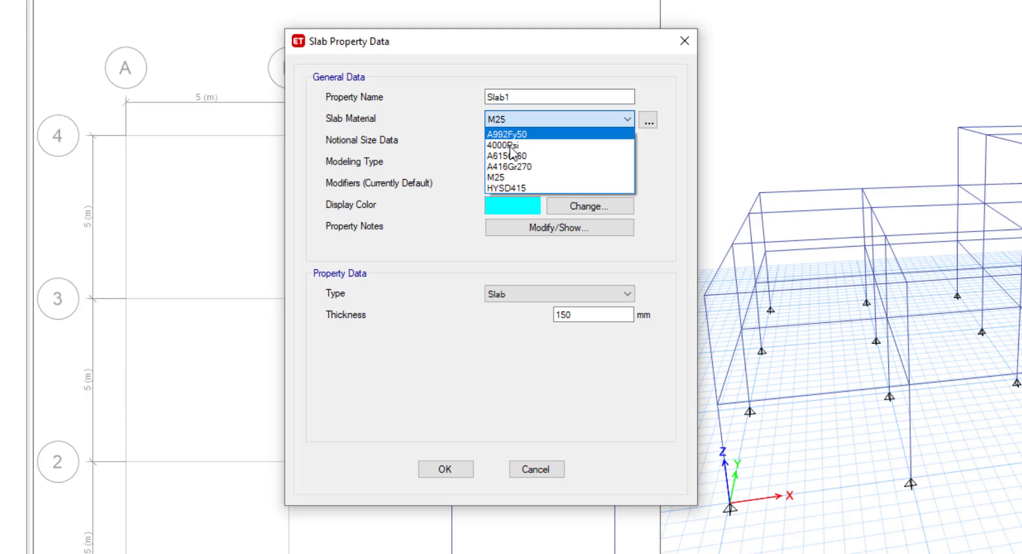
{"action": "left_click", "coordinate": [509, 181]}
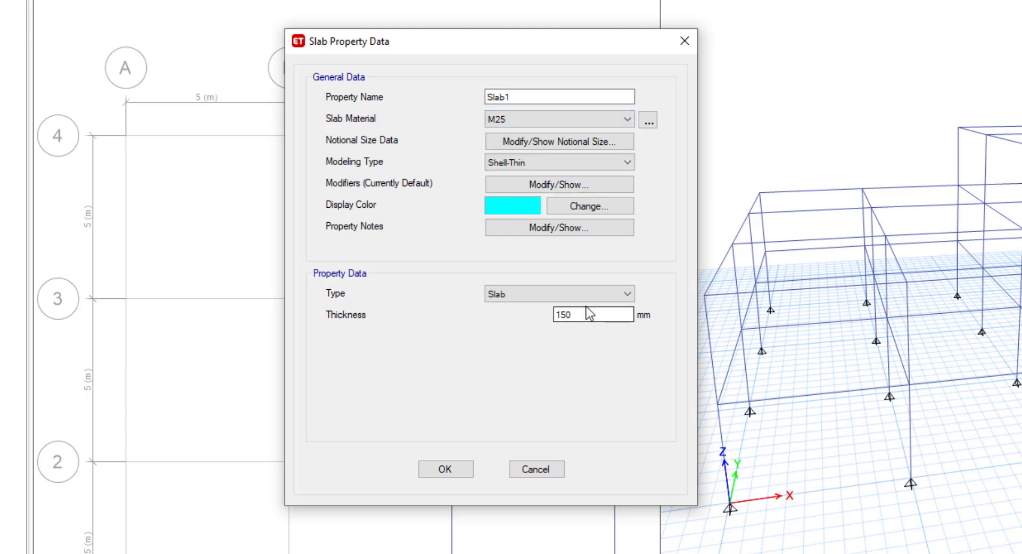
{"action": "left_click", "coordinate": [443, 469]}
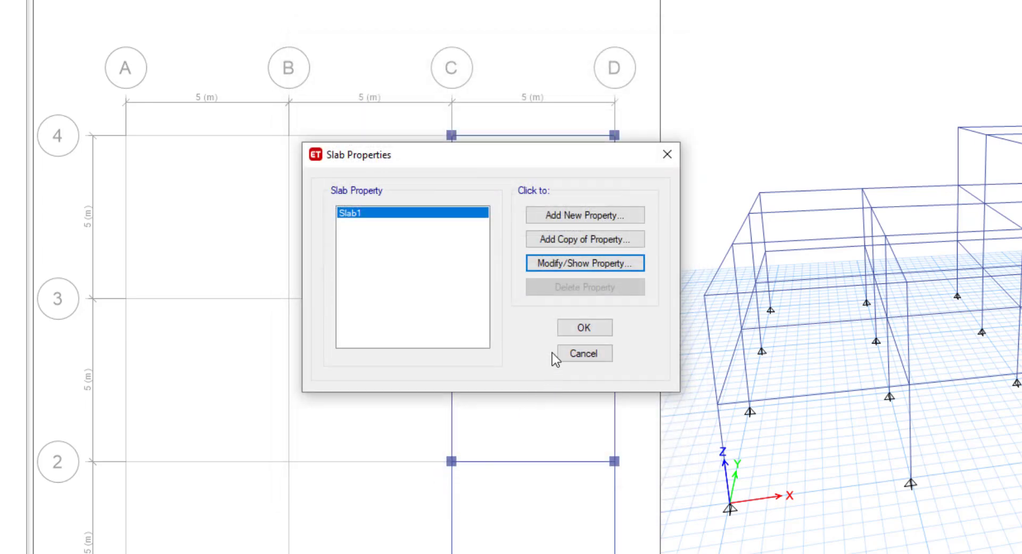
{"action": "left_click", "coordinate": [584, 327]}
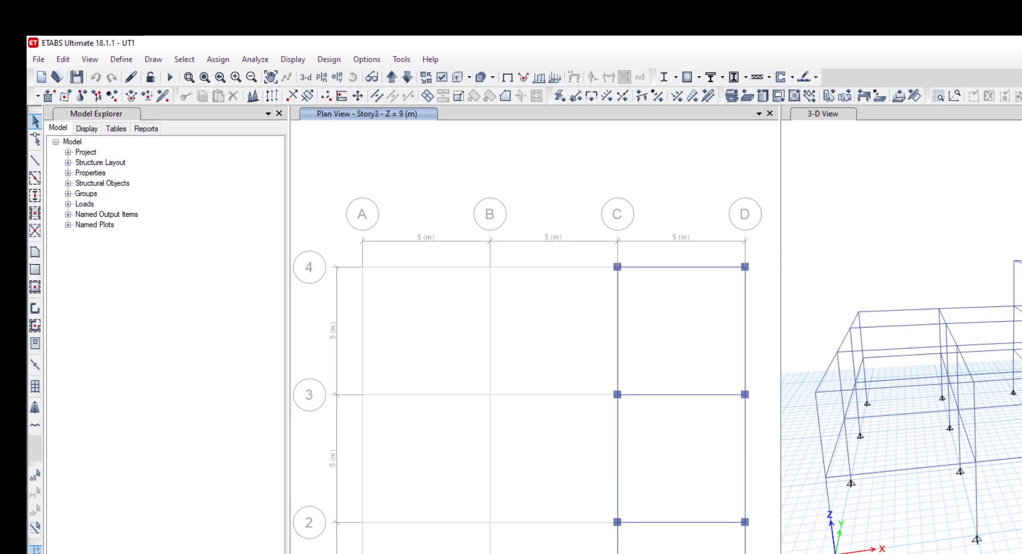
Quick-draw floor areas with the Slab1 property in the three Story3 bays between grids C and D
{"action": "left_click", "coordinate": [36, 288]}
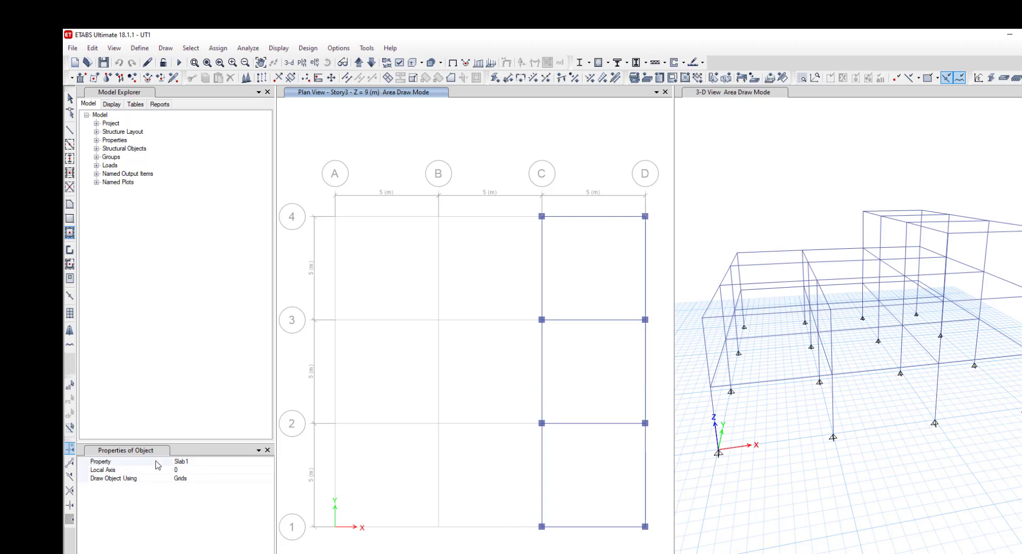
{"action": "left_click", "coordinate": [244, 461]}
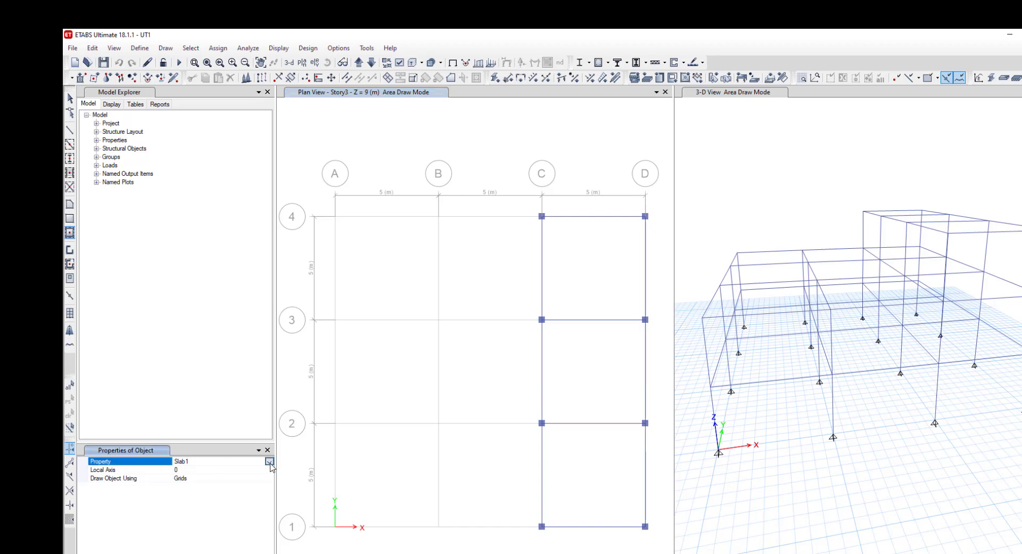
{"action": "left_click", "coordinate": [270, 462]}
{"action": "left_click", "coordinate": [186, 489]}
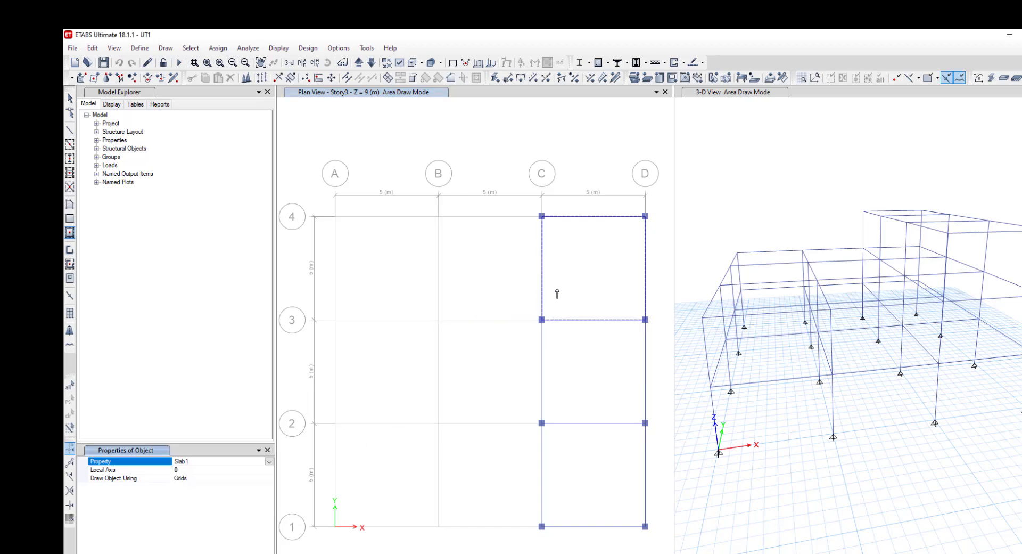
{"action": "left_click", "coordinate": [601, 279]}
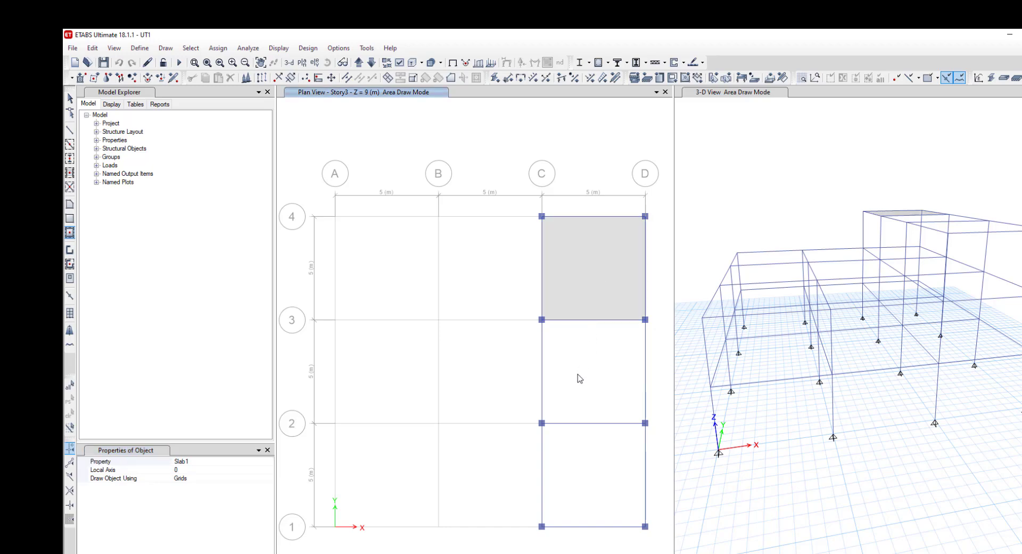
{"action": "left_click", "coordinate": [574, 392]}
{"action": "left_click", "coordinate": [591, 472]}
Move the plan down to Story2 and fill all nine bays between grids A to D and 1 to 4 with Slab1
{"action": "left_click", "coordinate": [372, 62]}
{"action": "left_click", "coordinate": [404, 290]}
{"action": "left_click", "coordinate": [490, 276]}
{"action": "left_click", "coordinate": [591, 277]}
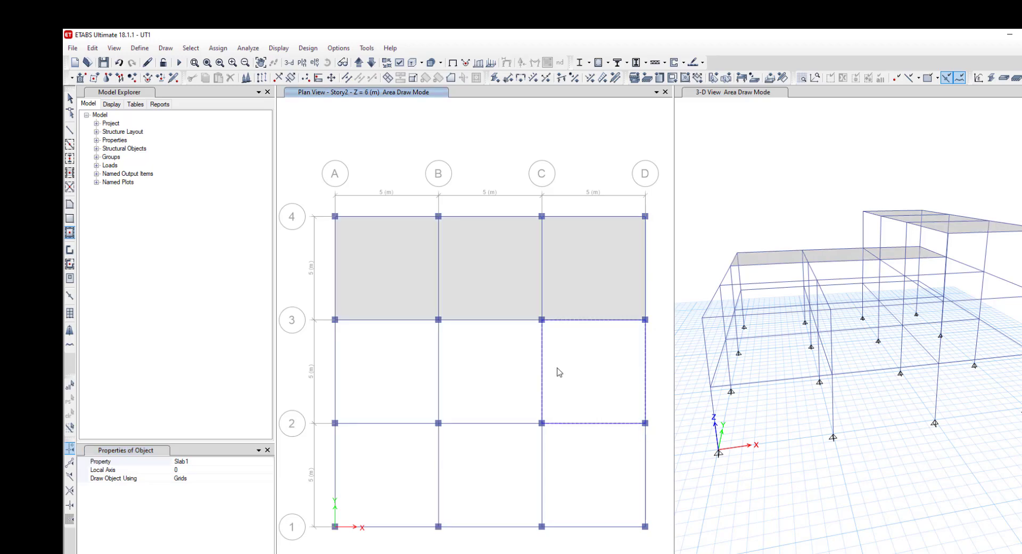
{"action": "left_click", "coordinate": [562, 371]}
{"action": "left_click", "coordinate": [490, 373]}
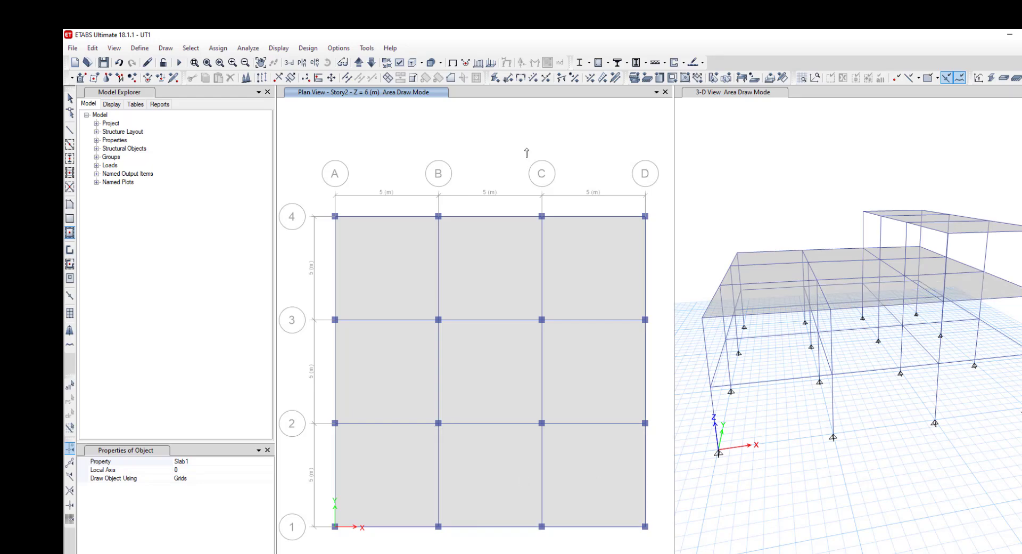